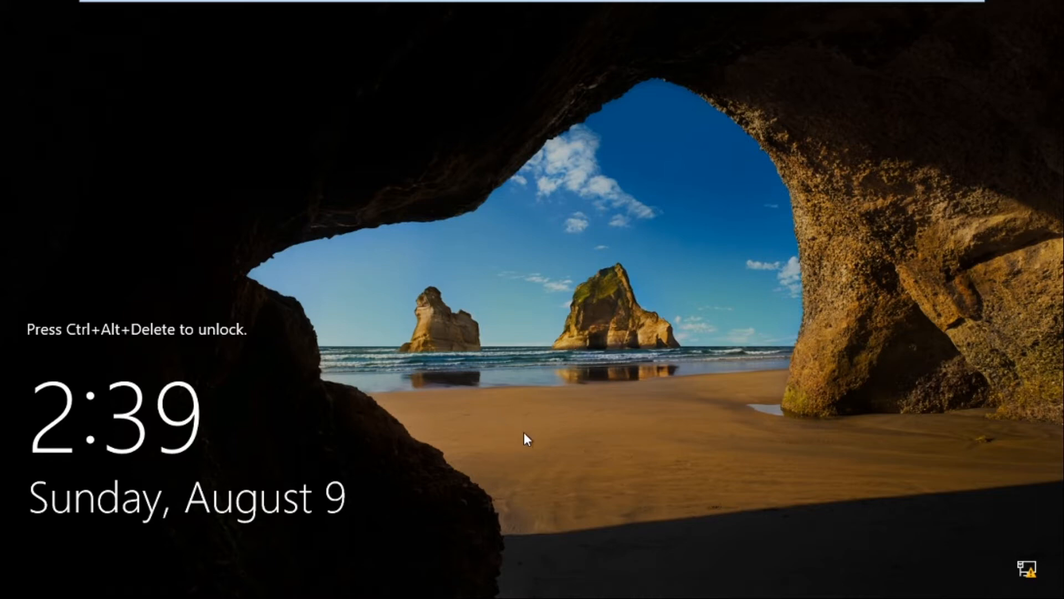
- Sign in as Administrator by entering the account password at the lock screen
{"action": "key", "text": "ctrl+alt+Delete"}
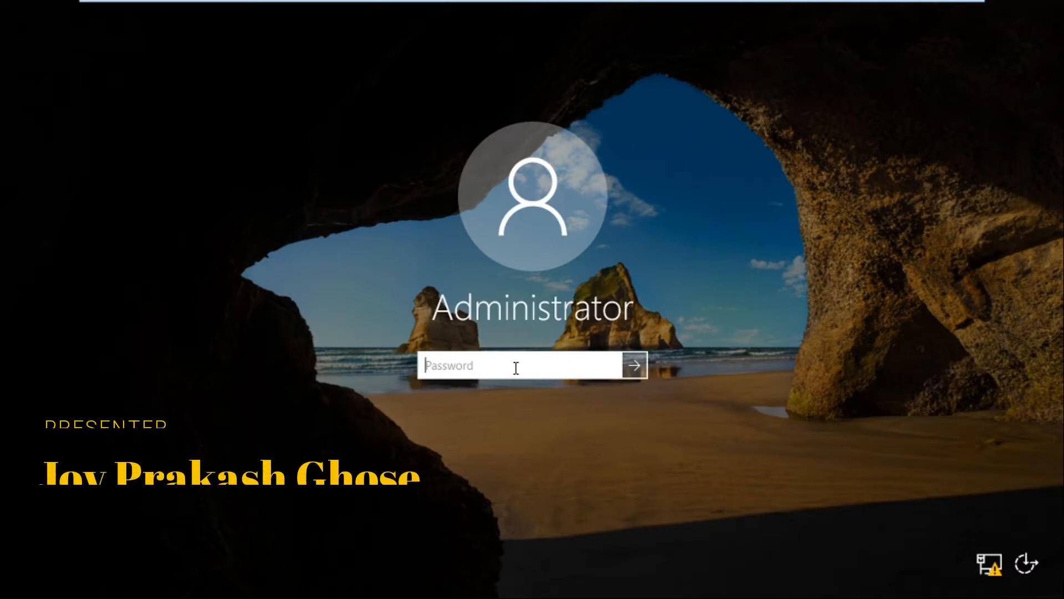
{"action": "type", "text": "Pa"}
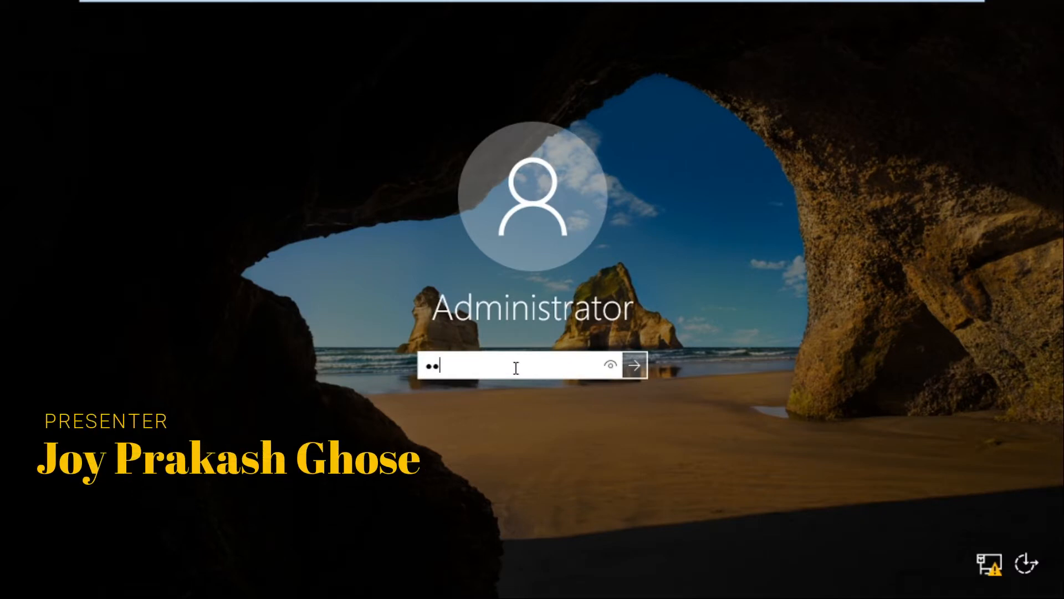
{"action": "type", "text": "$$w0rd"}
{"action": "key", "text": "Return"}
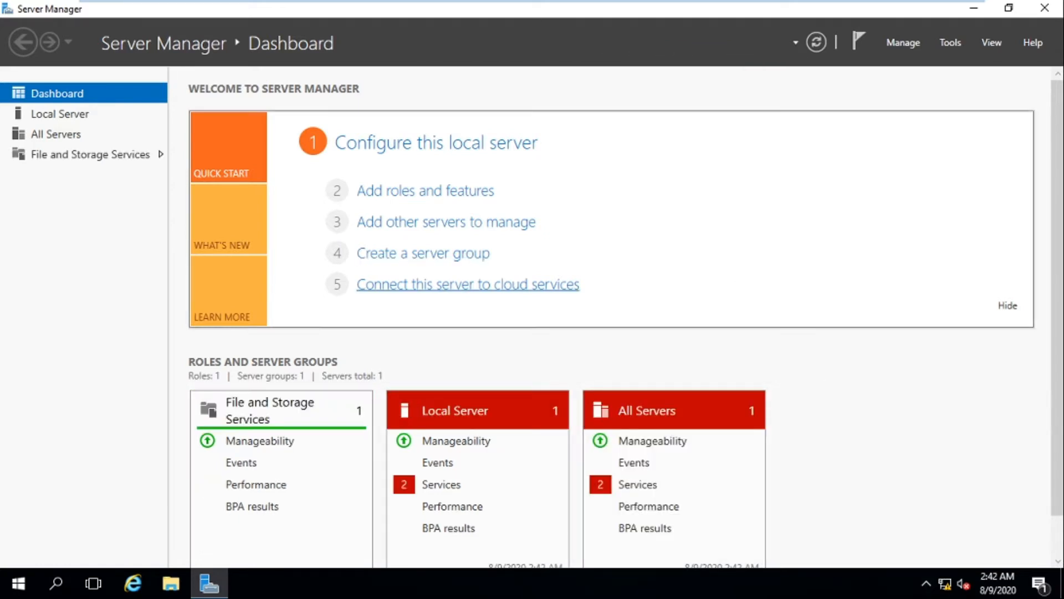
- Reach the Network Connections list via Network and Sharing Center and select Ethernet0
{"action": "right_click", "coordinate": [943, 591]}
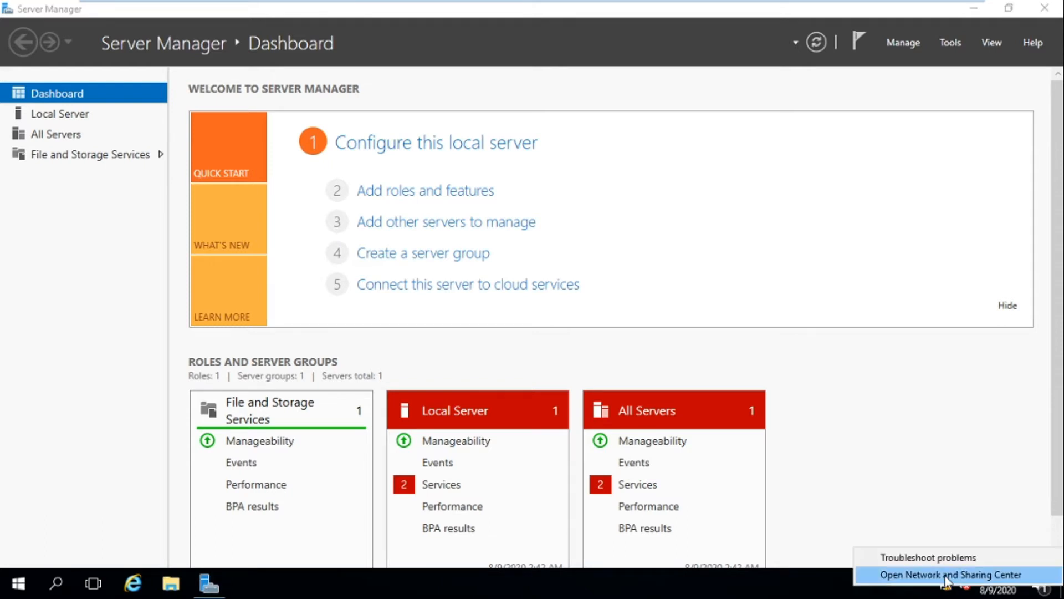
{"action": "left_click", "coordinate": [951, 575]}
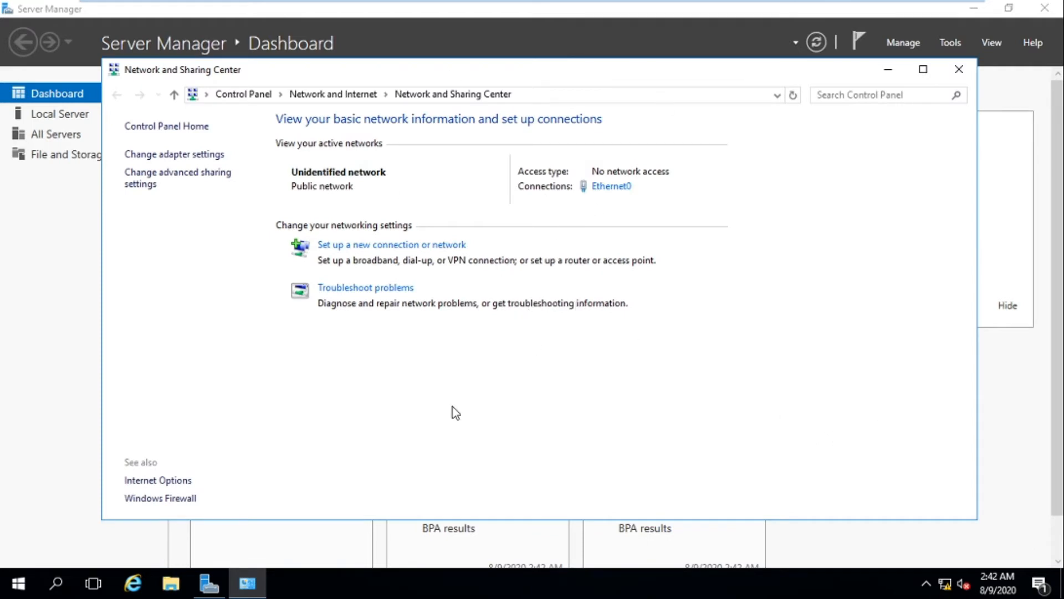
{"action": "left_click", "coordinate": [172, 157]}
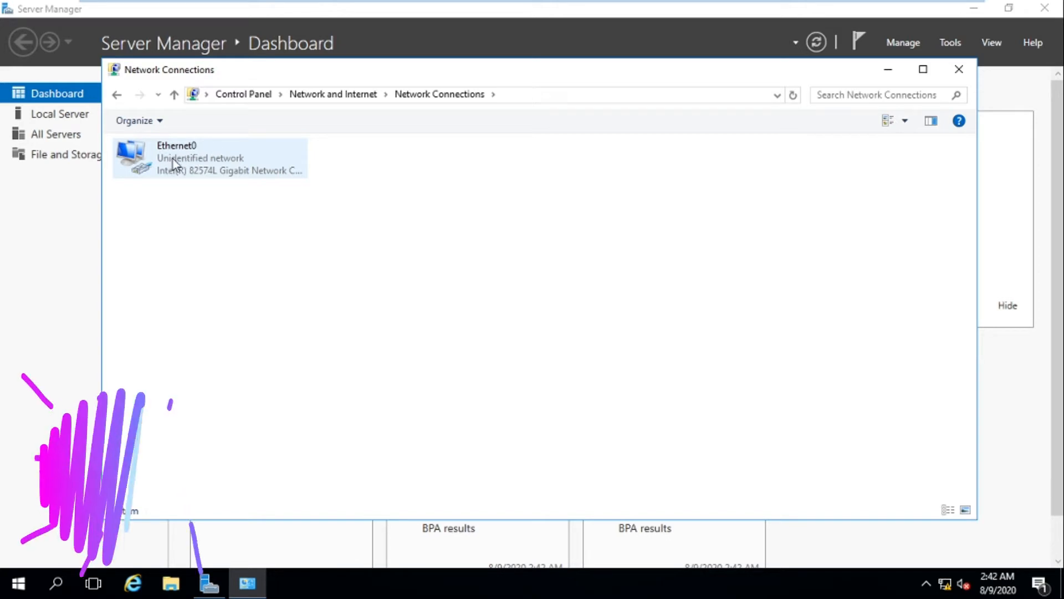
{"action": "left_click", "coordinate": [173, 159]}
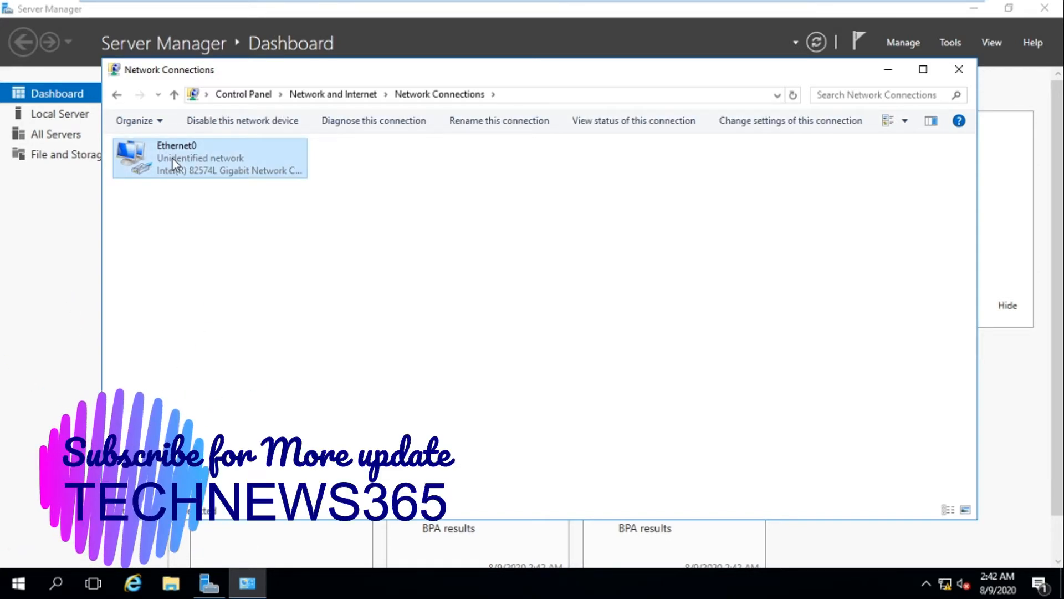
- Set Ethernet0's TCP/IPv4 properties to Use the following IP address
{"action": "right_click", "coordinate": [173, 158]}
{"action": "left_click", "coordinate": [220, 306]}
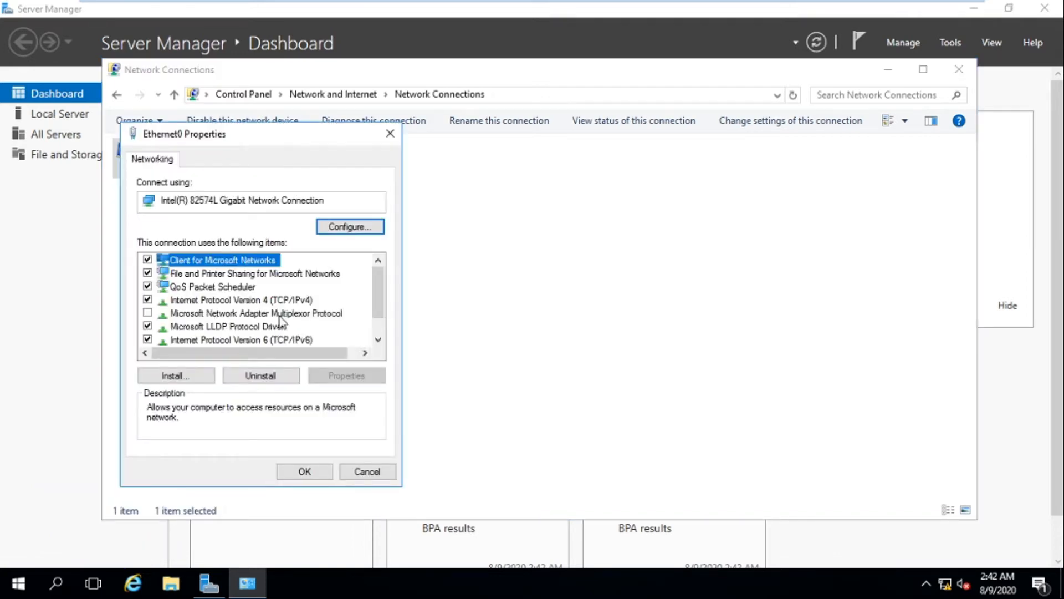
{"action": "left_click", "coordinate": [279, 302]}
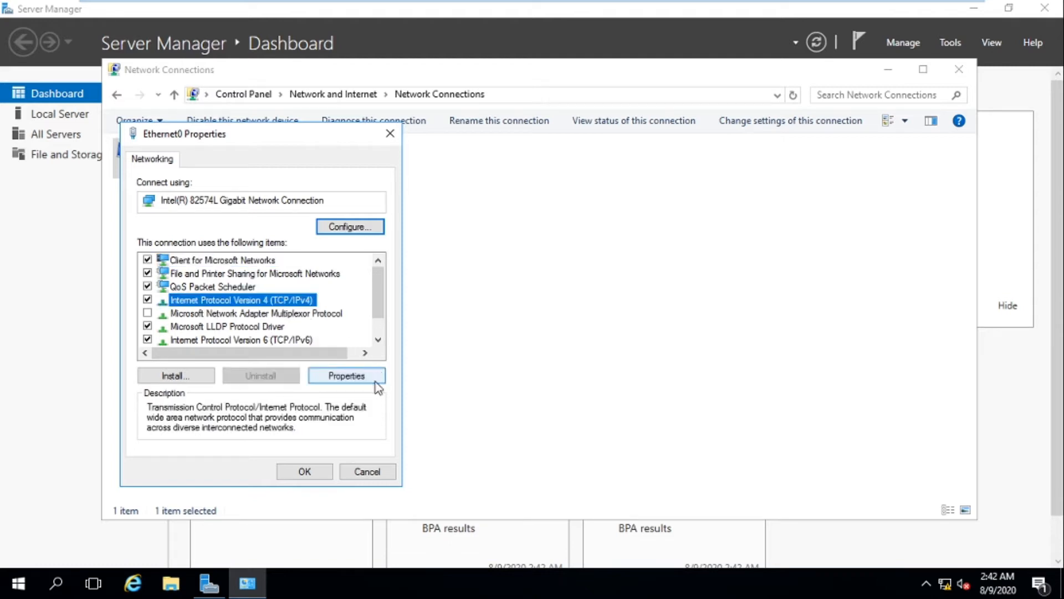
{"action": "left_click", "coordinate": [348, 376]}
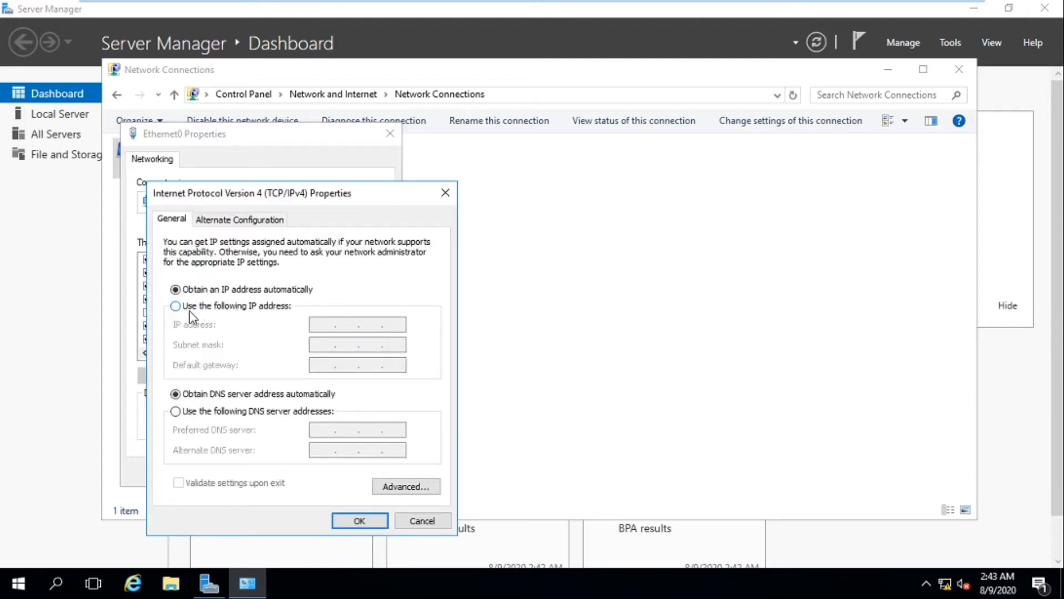
{"action": "left_click", "coordinate": [176, 305]}
{"action": "left_click", "coordinate": [313, 328]}
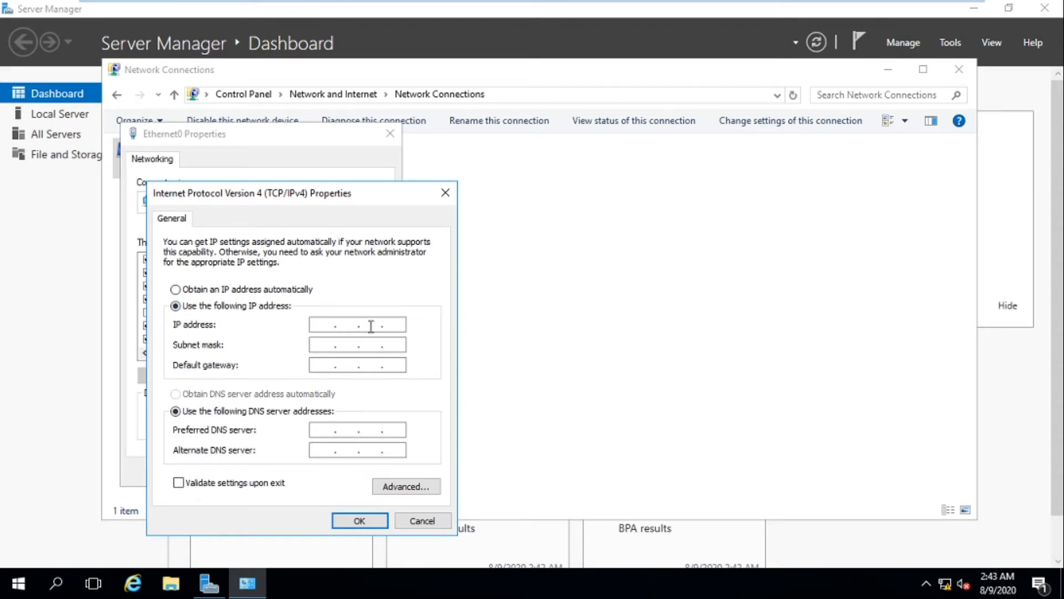
- Enter IP 10.10.0.10, mask 255.0.0.0, gateway 10.10.0.1, DNS 10.10.0.10, and save
{"action": "type", "text": "10.10.0.10"}
{"action": "key", "text": "Tab"}
{"action": "key", "text": "Tab"}
{"action": "type", "text": "10 . 10 . ."}
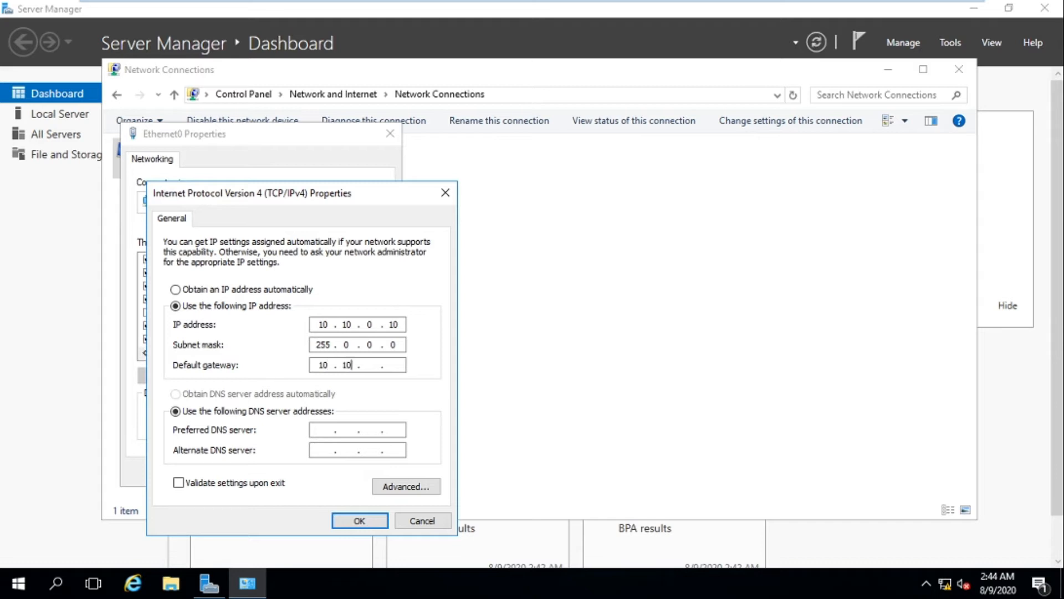
{"action": "type", "text": "0 . 1"}
{"action": "left_click", "coordinate": [325, 431]}
{"action": "type", "text": "10.10.0.10"}
{"action": "left_click", "coordinate": [358, 522]}
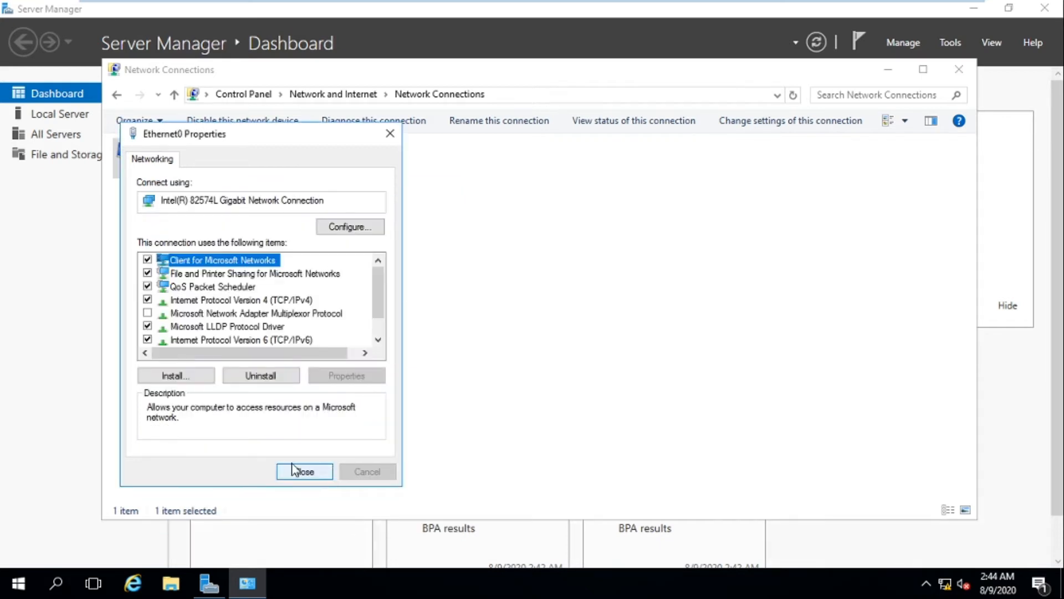
{"action": "left_click", "coordinate": [304, 471]}
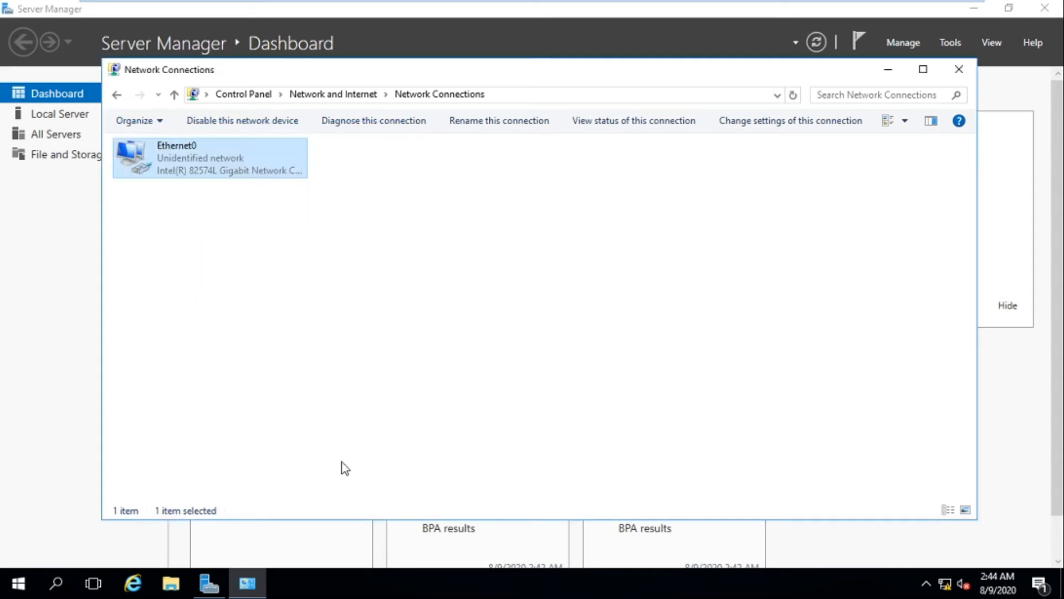
- Close the Network Connections window and bring up the taskbar clock's date and time options
{"action": "left_click", "coordinate": [959, 70]}
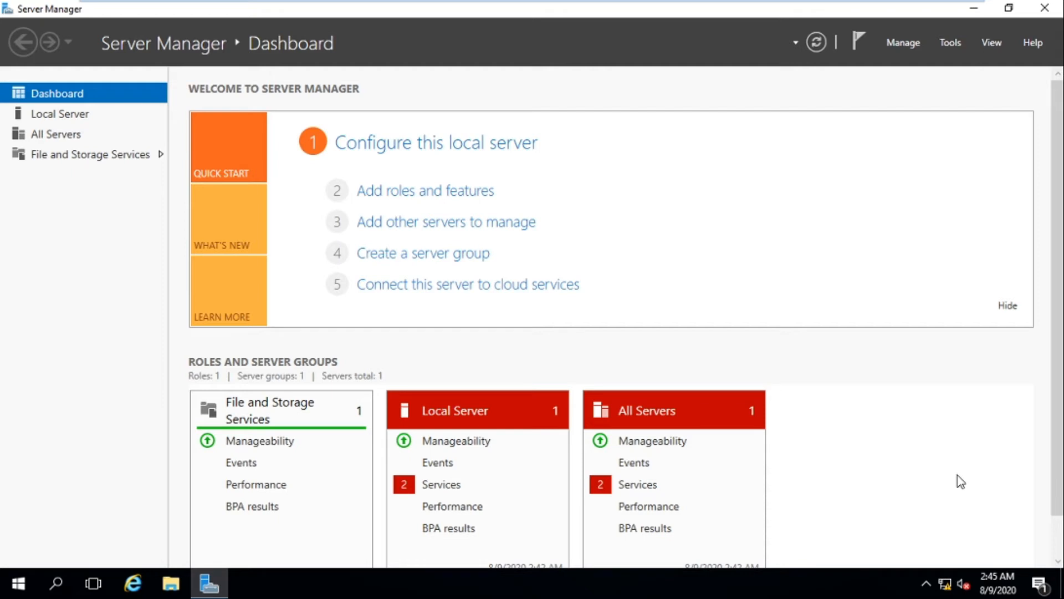
{"action": "right_click", "coordinate": [1002, 579]}
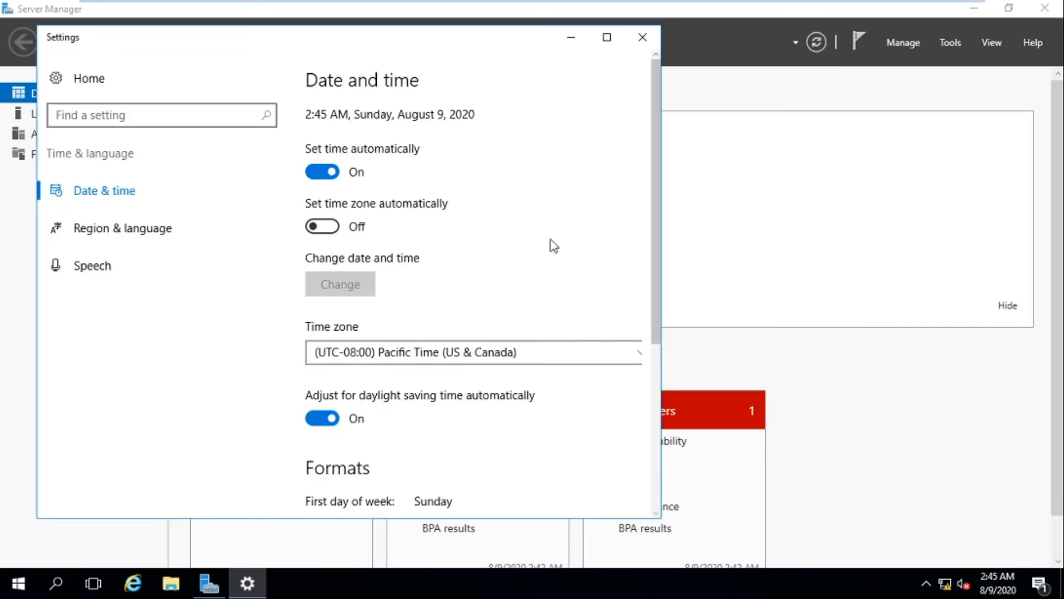
- Go from Date and time settings to Additional date, time & regional settings
{"action": "scroll", "coordinate": [597, 253], "scroll_direction": "down", "scroll_amount": 5}
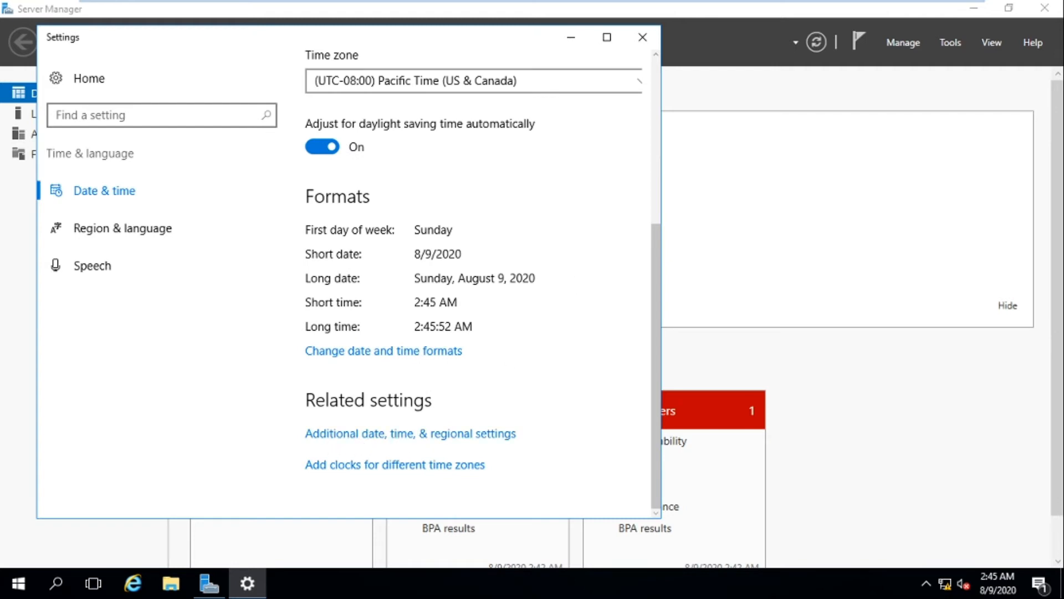
{"action": "left_click", "coordinate": [420, 435]}
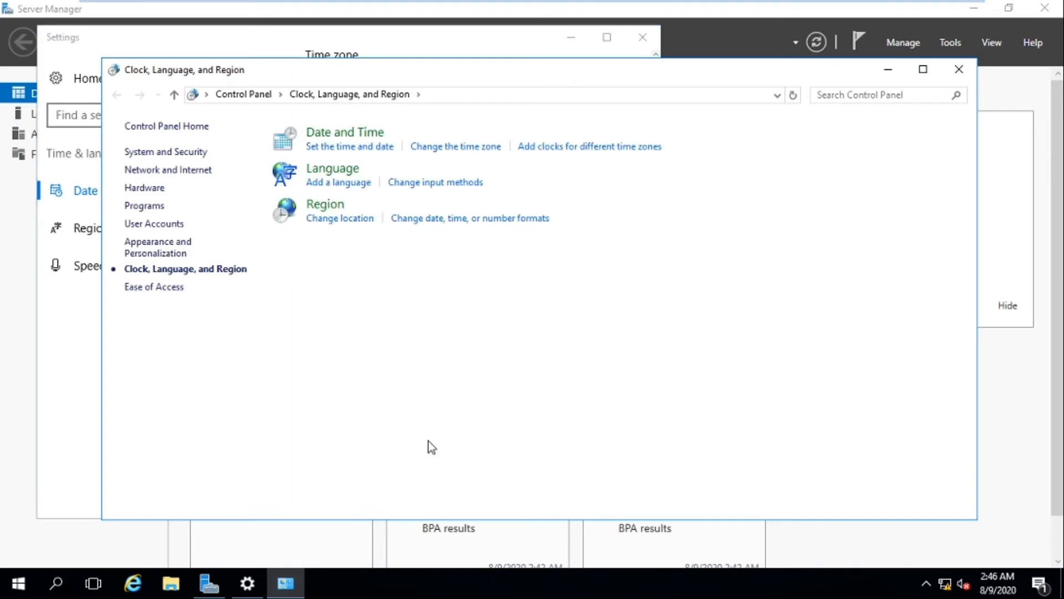
{"action": "left_click", "coordinate": [443, 147]}
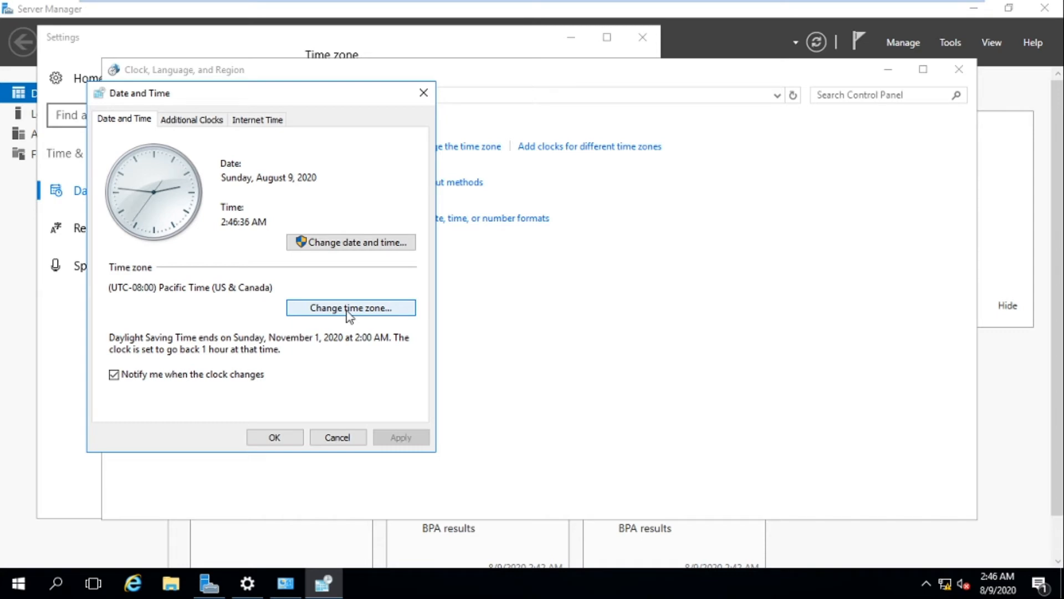
- Pick (UTC+06:00) Dhaka from the time zone list and confirm it
{"action": "left_click", "coordinate": [349, 309]}
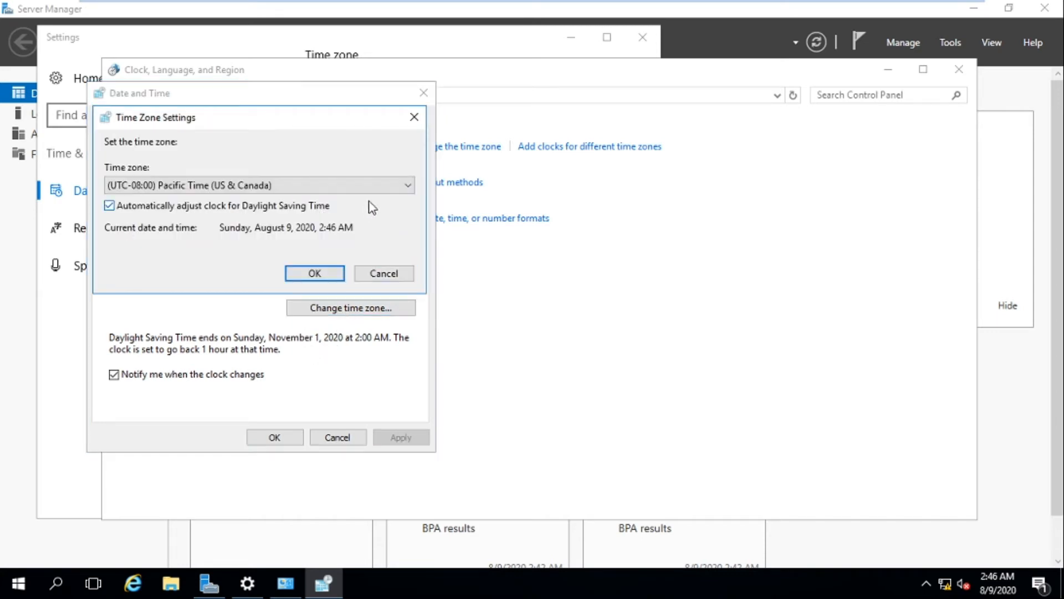
{"action": "left_click", "coordinate": [400, 188]}
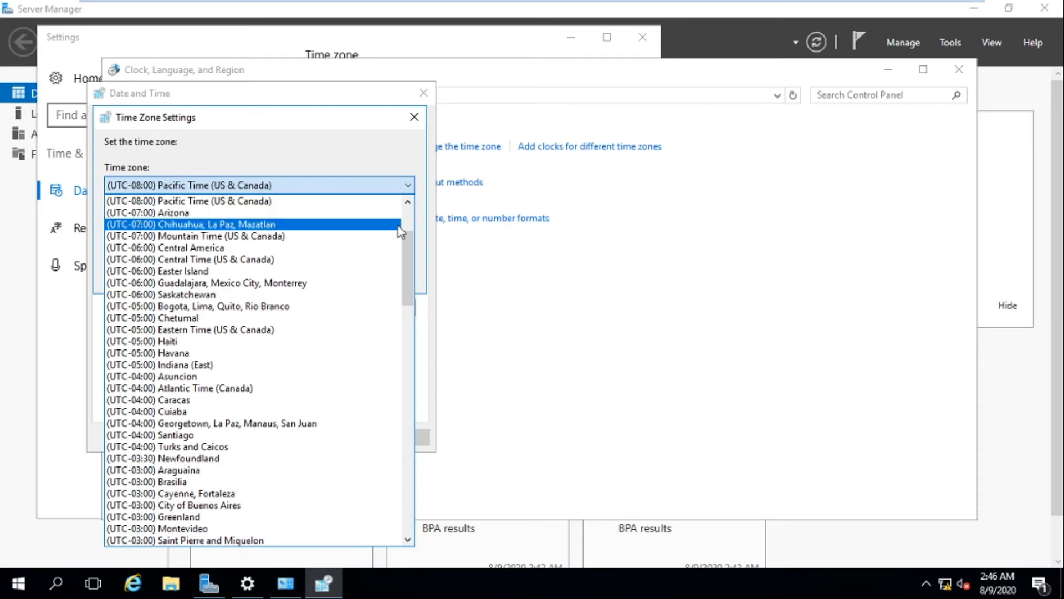
{"action": "left_click_drag", "start_coordinate": [404, 235], "coordinate": [409, 364]}
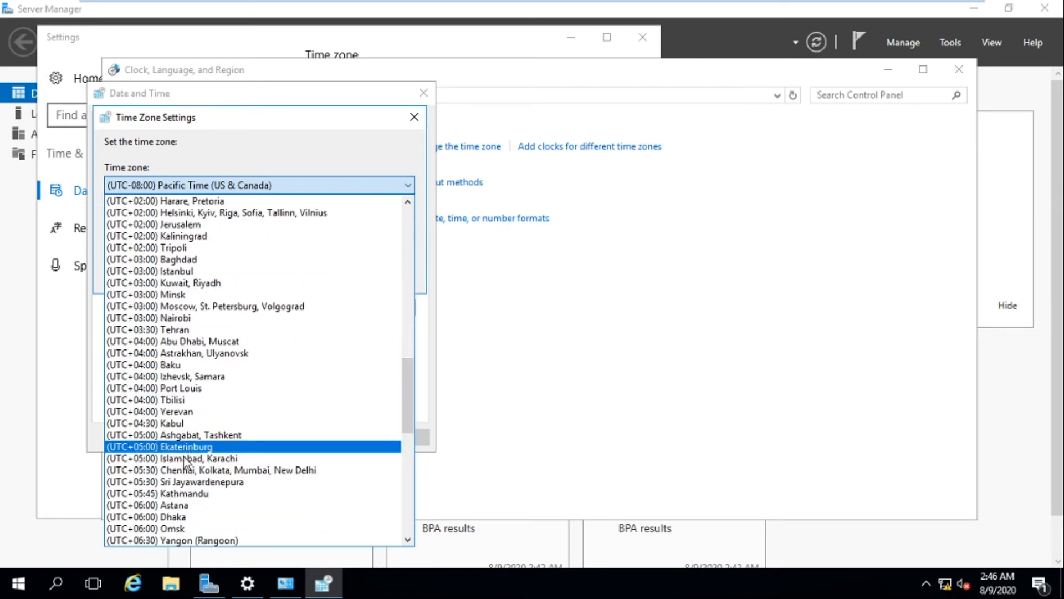
{"action": "left_click_drag", "start_coordinate": [413, 403], "coordinate": [411, 437]}
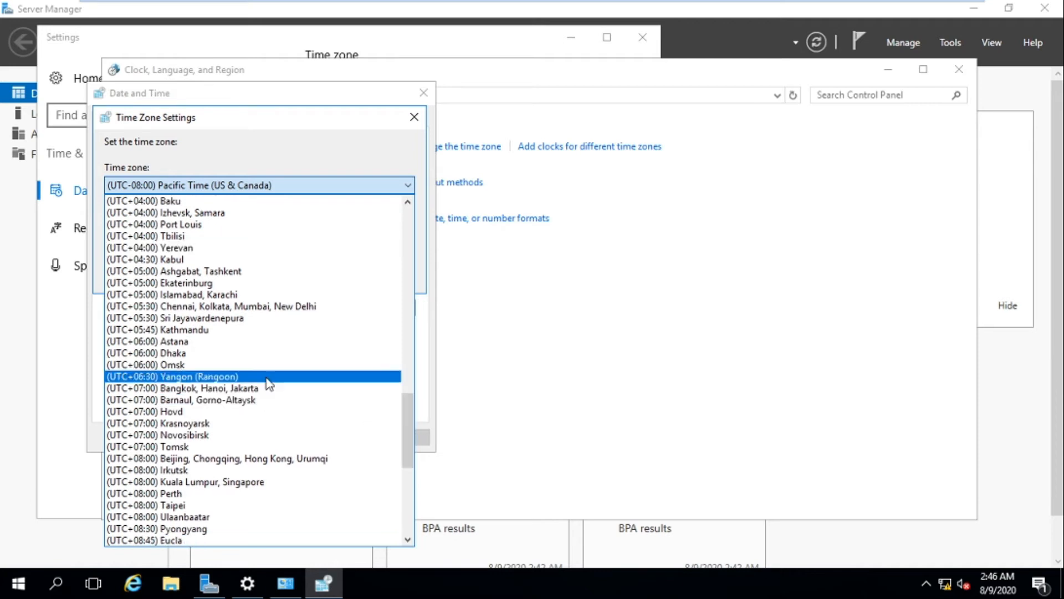
{"action": "left_click", "coordinate": [180, 354]}
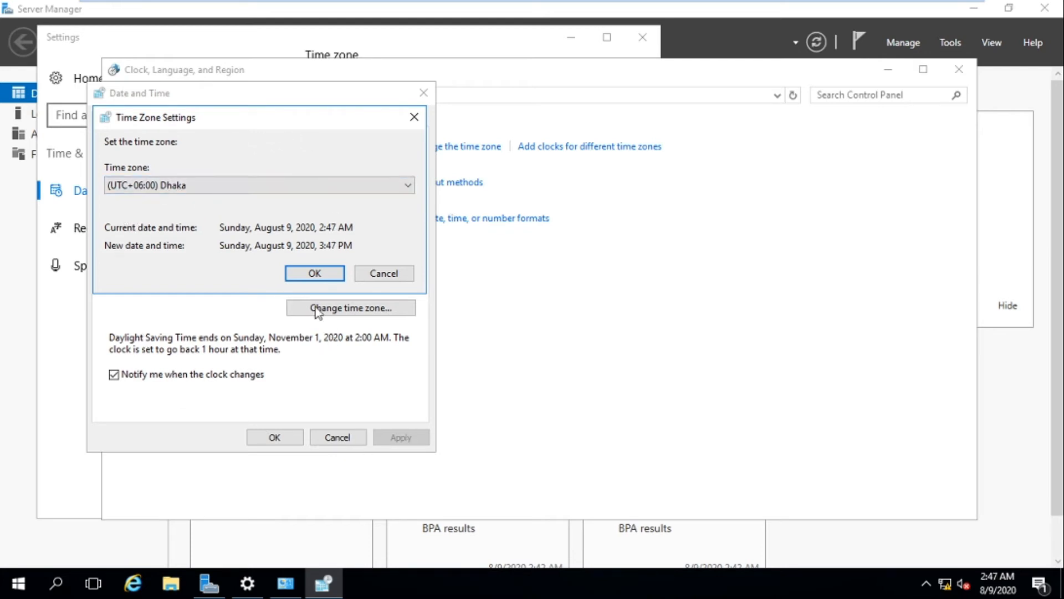
{"action": "left_click", "coordinate": [308, 274]}
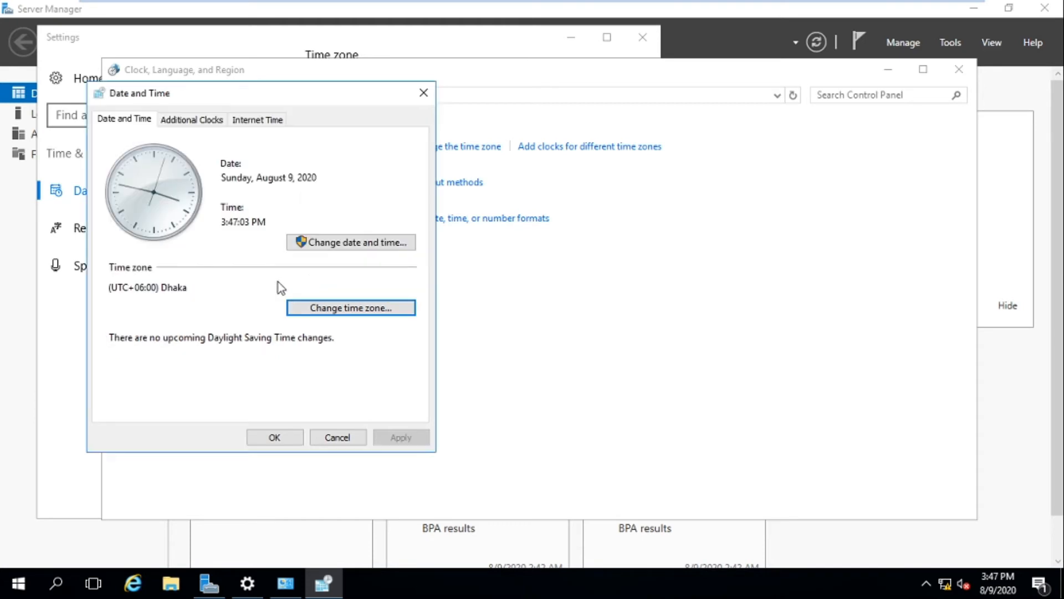
- Correct the system clock time to 2:45 and apply it
{"action": "left_click", "coordinate": [342, 243]}
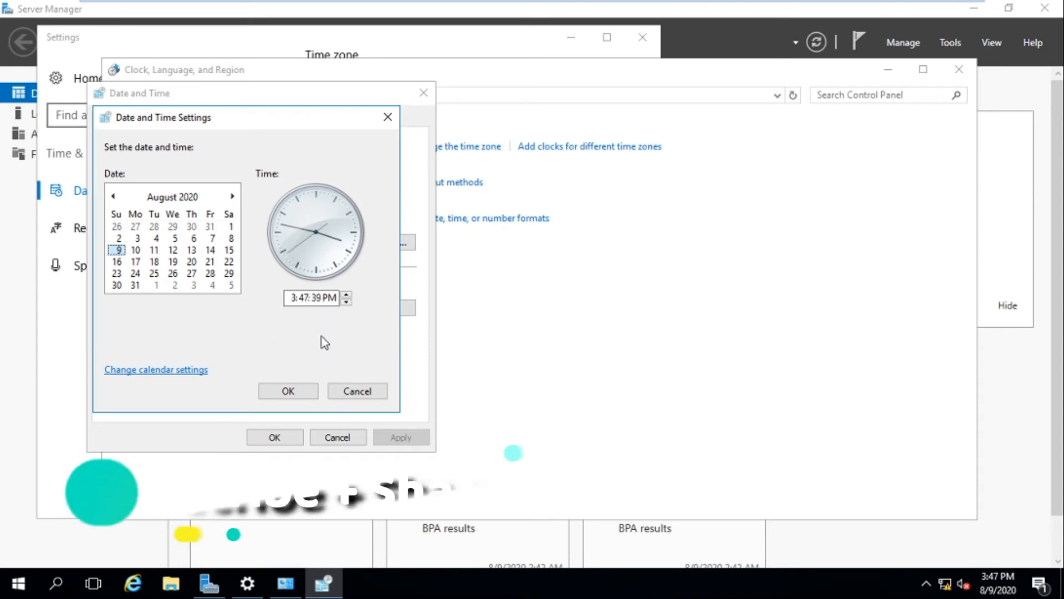
{"action": "left_click", "coordinate": [337, 302]}
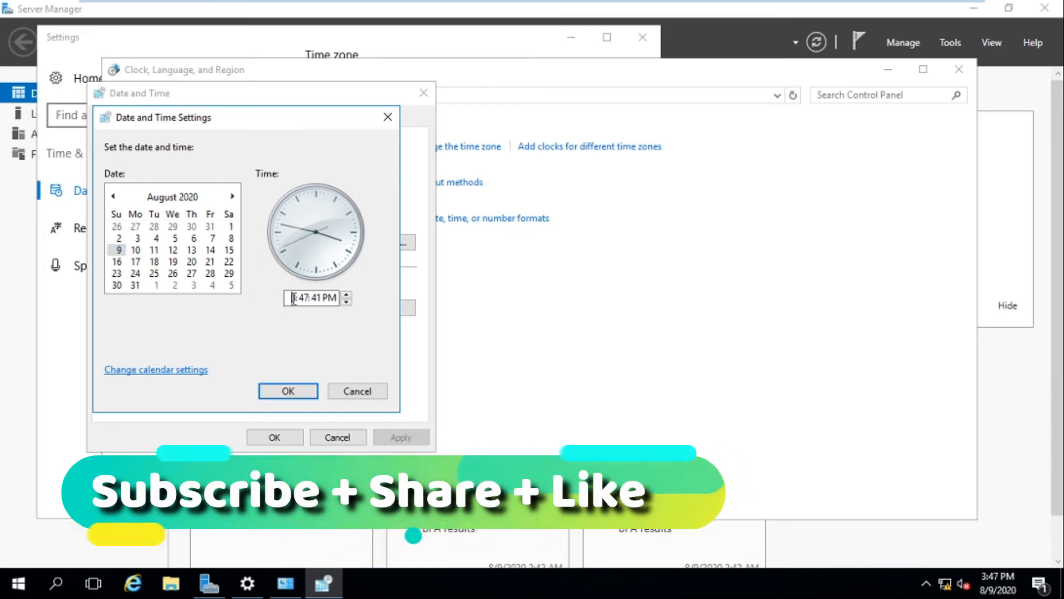
{"action": "key", "text": "Delete"}
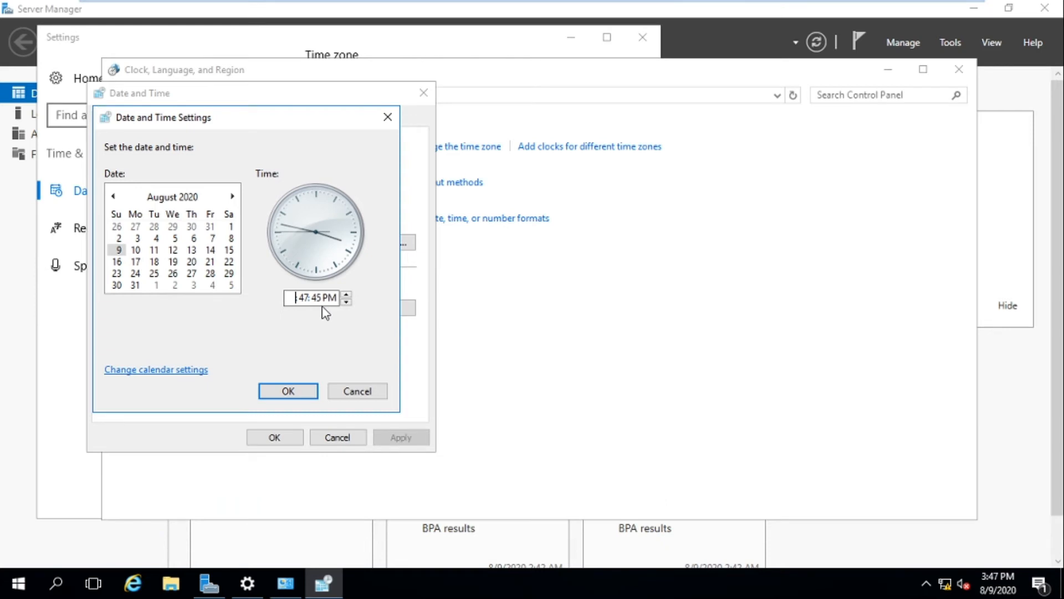
{"action": "type", "text": "2"}
{"action": "type", "text": "4"}
{"action": "type", "text": "45"}
{"action": "left_click", "coordinate": [295, 392]}
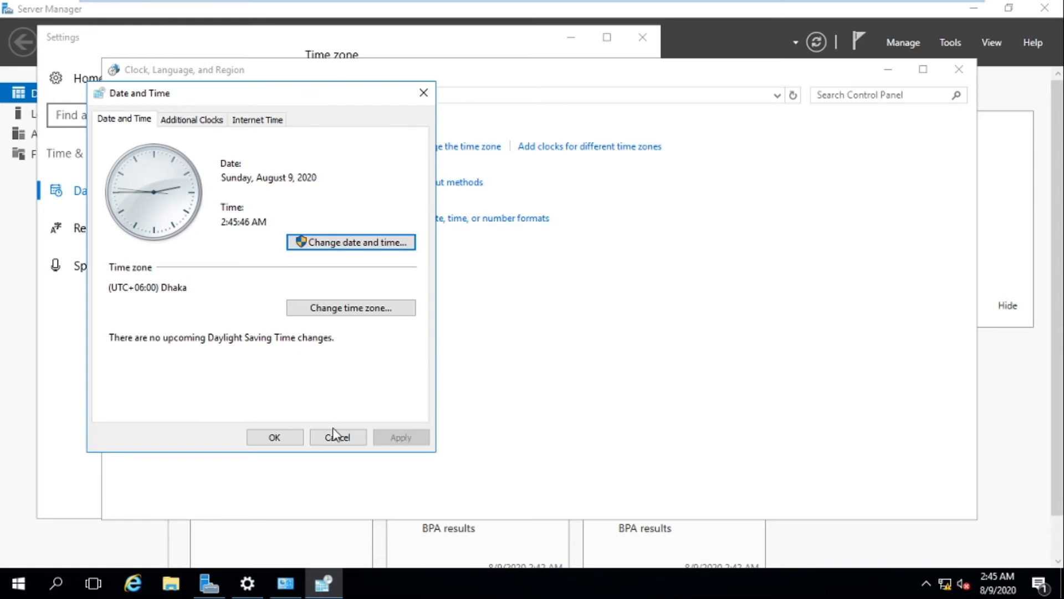
- Confirm Date and Time, then close the Clock, Language and Region and Settings windows
{"action": "left_click", "coordinate": [274, 438]}
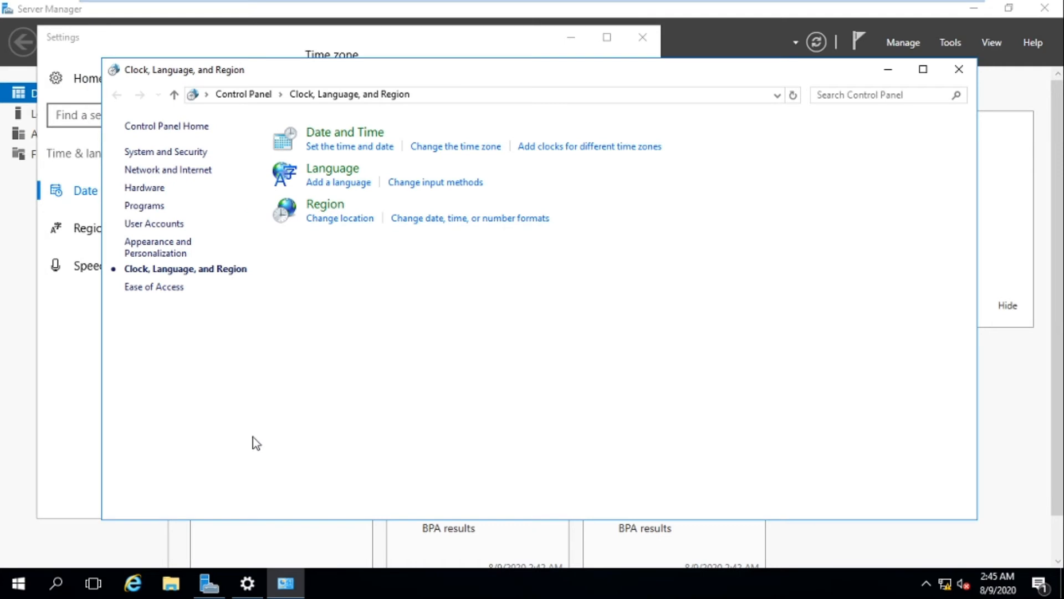
{"action": "left_click", "coordinate": [958, 70]}
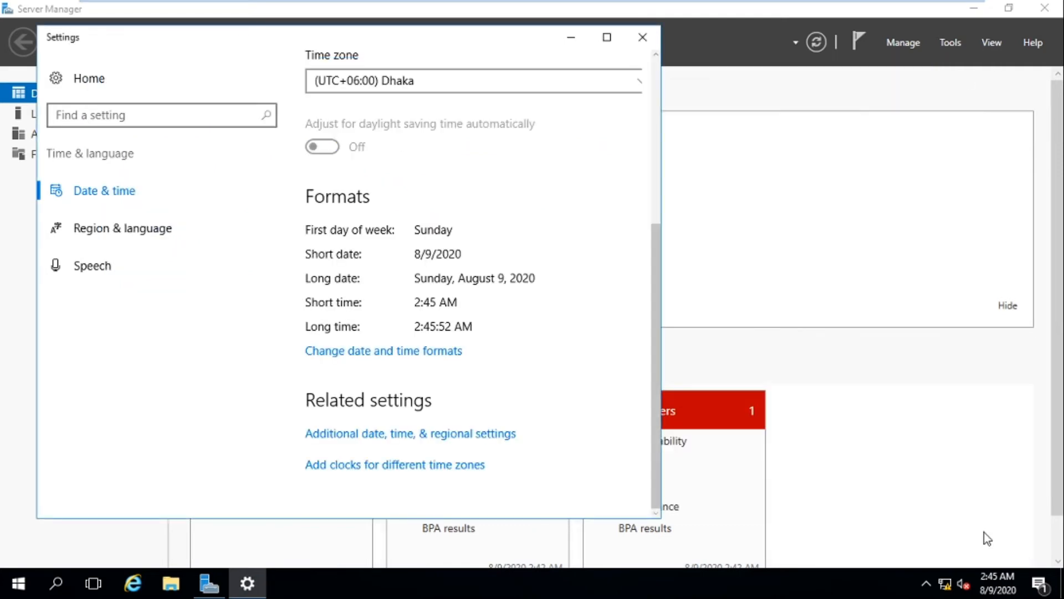
{"action": "left_click", "coordinate": [642, 37]}
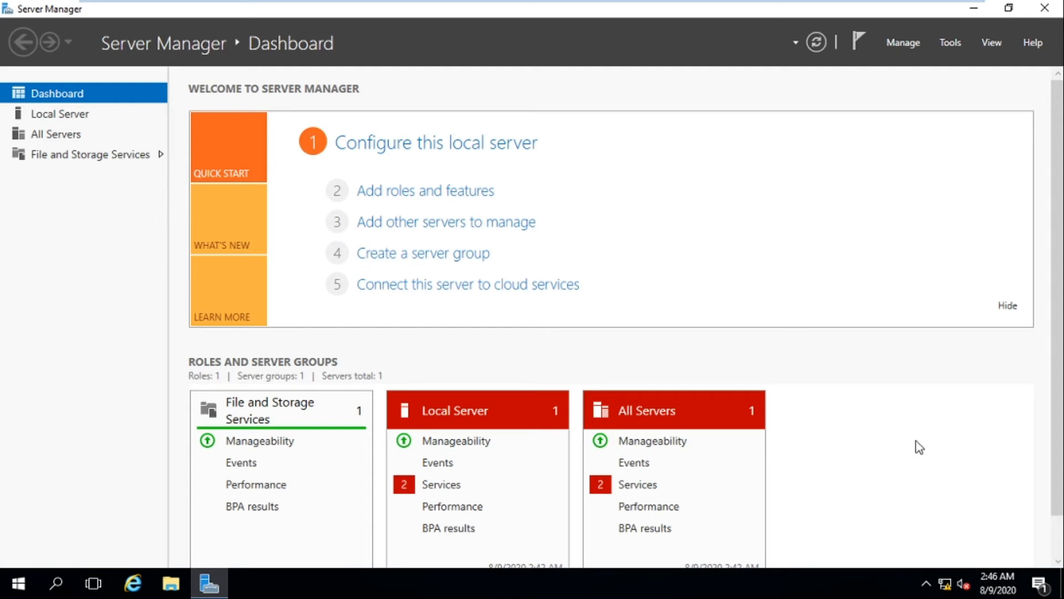
- Open Network and Sharing Center from the network tray icon's menu
{"action": "mouse_move", "coordinate": [946, 592]}
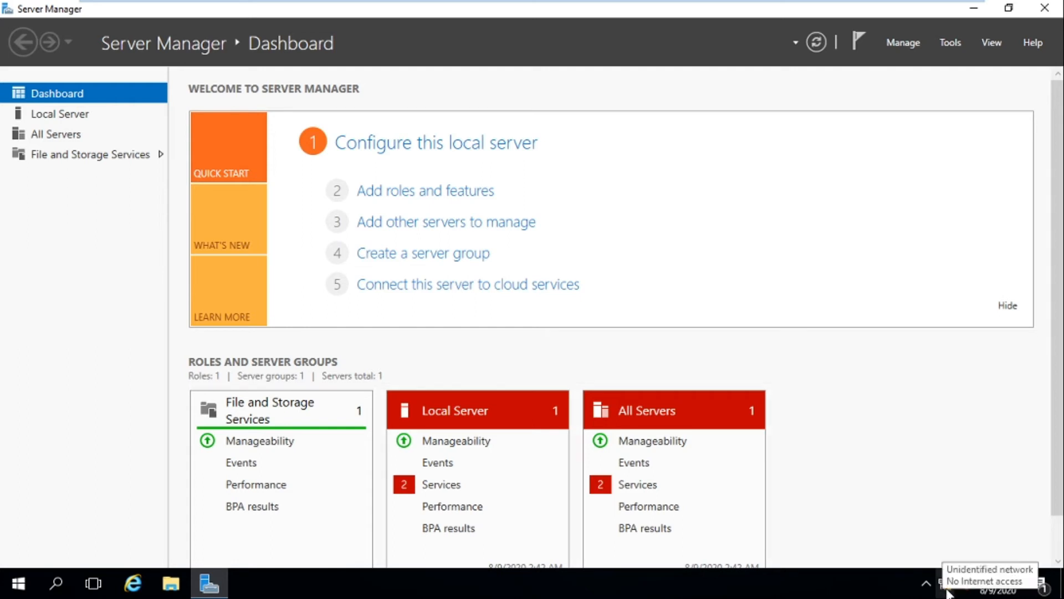
{"action": "right_click", "coordinate": [946, 589]}
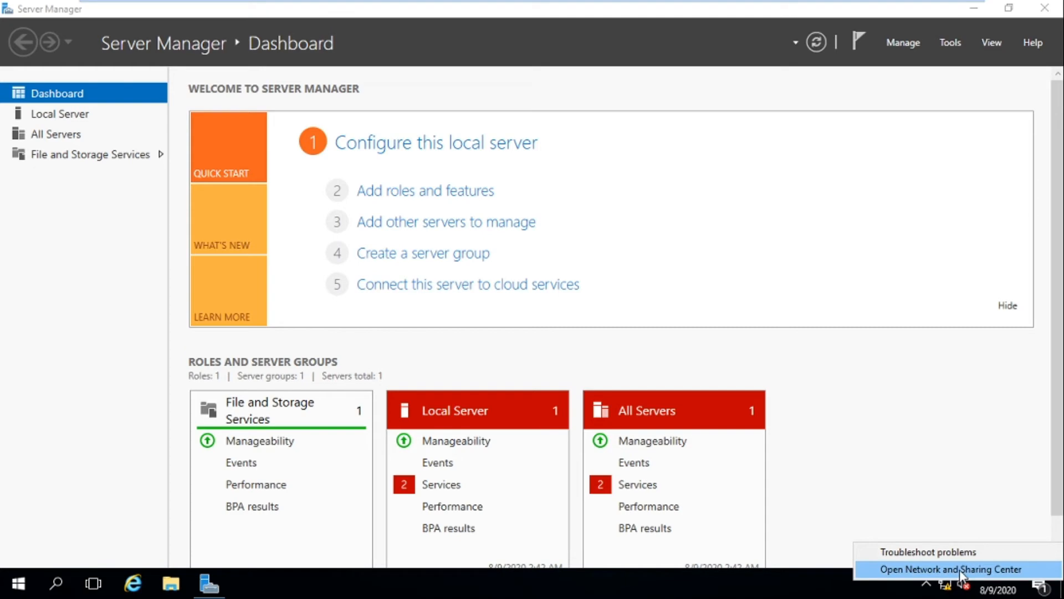
{"action": "left_click", "coordinate": [960, 570]}
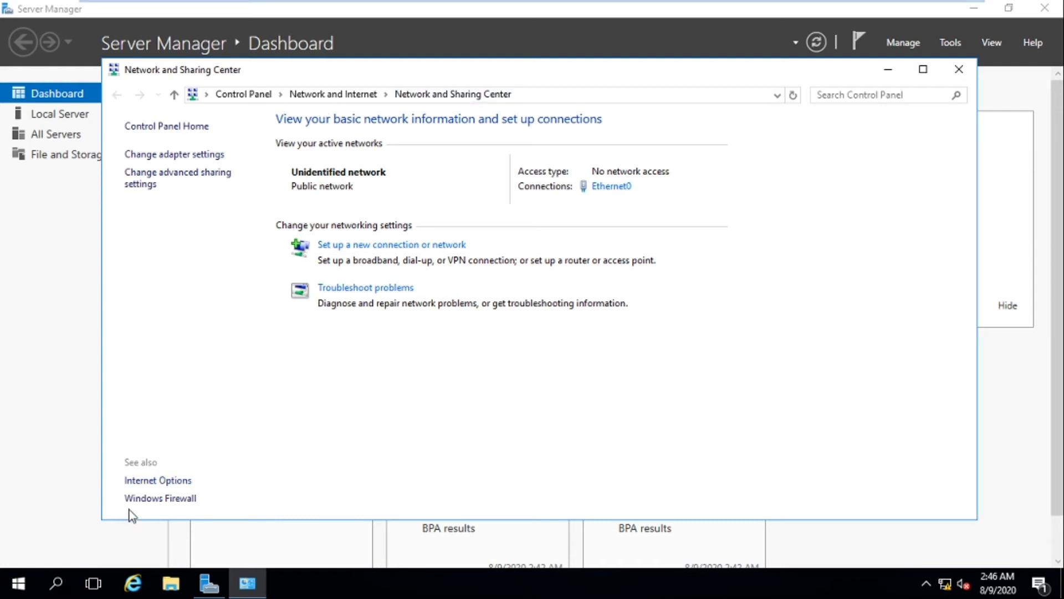
- Turn off Windows Firewall for private and public networks, apply, and close the window
{"action": "left_click", "coordinate": [166, 499]}
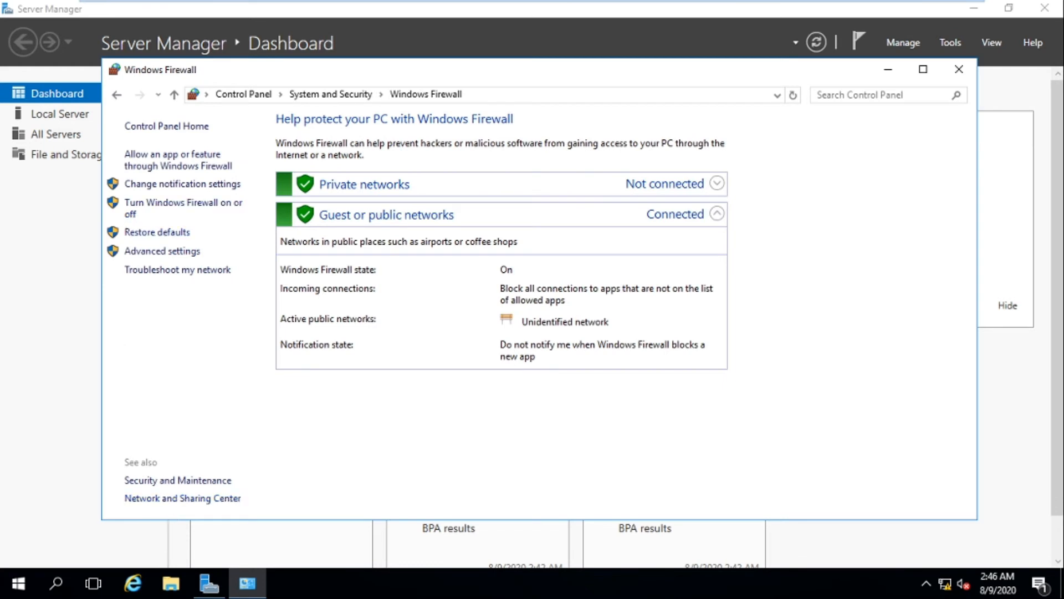
{"action": "left_click", "coordinate": [195, 205]}
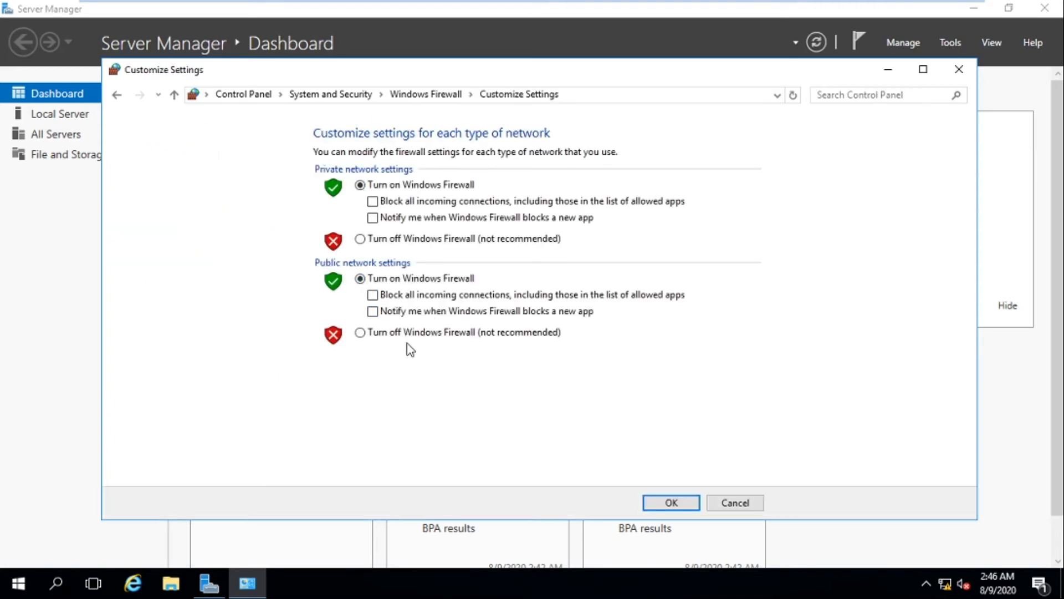
{"action": "left_click", "coordinate": [361, 239]}
{"action": "left_click", "coordinate": [361, 333]}
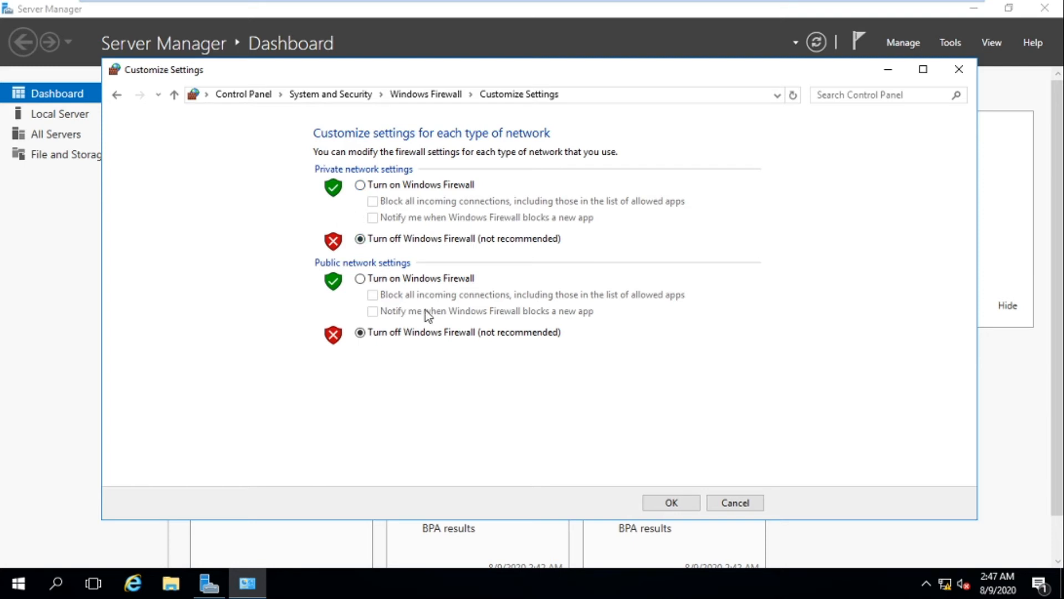
{"action": "left_click", "coordinate": [671, 505]}
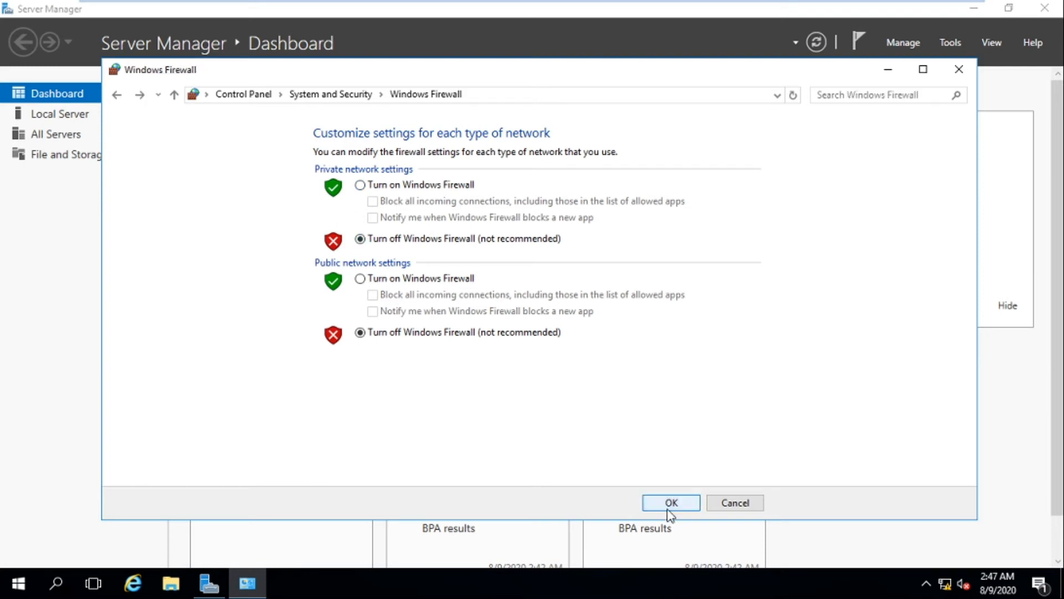
{"action": "left_click", "coordinate": [959, 70]}
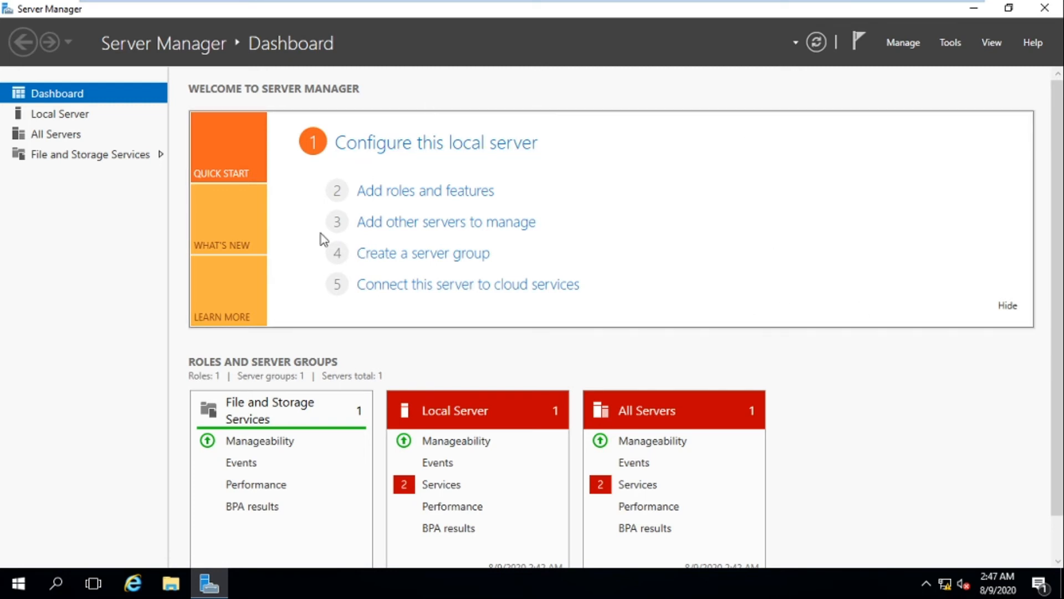
- From File Explorer, open This PC's Properties to show the computer name and workgroup WORKGROUP
{"action": "left_click", "coordinate": [171, 584]}
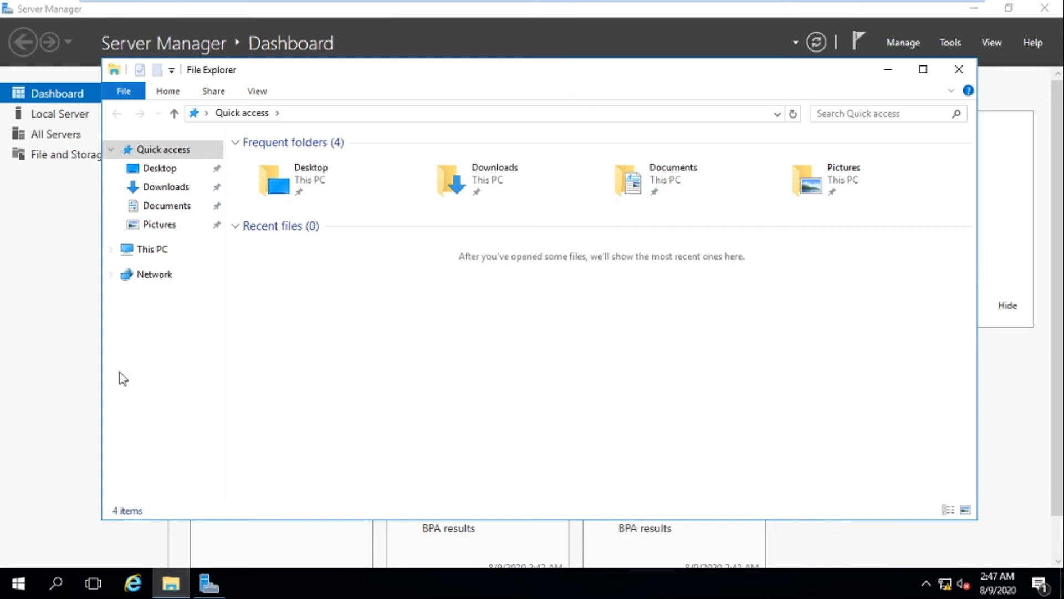
{"action": "left_click", "coordinate": [153, 258]}
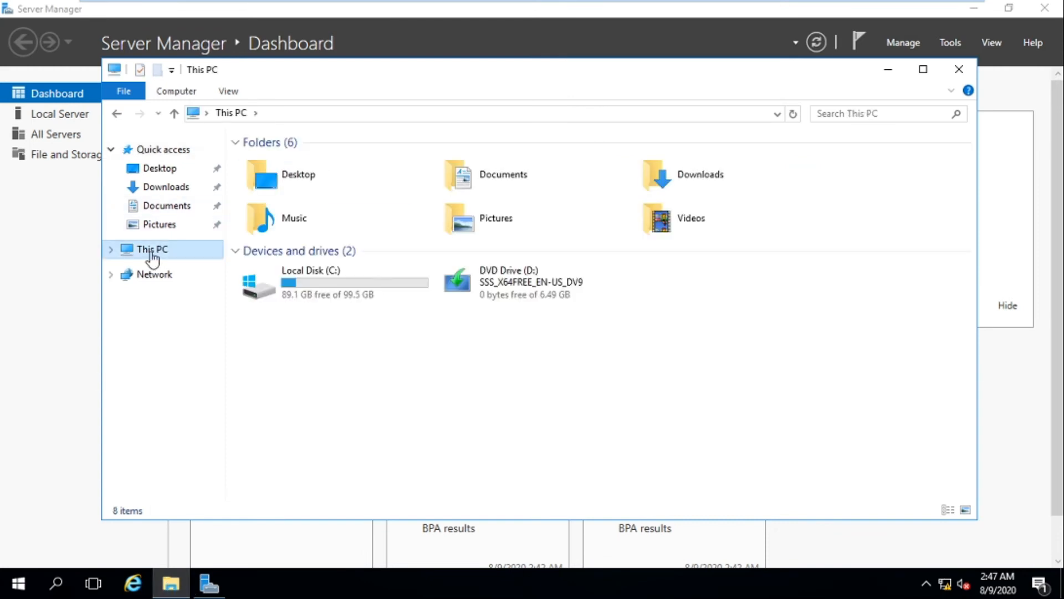
{"action": "right_click", "coordinate": [153, 259]}
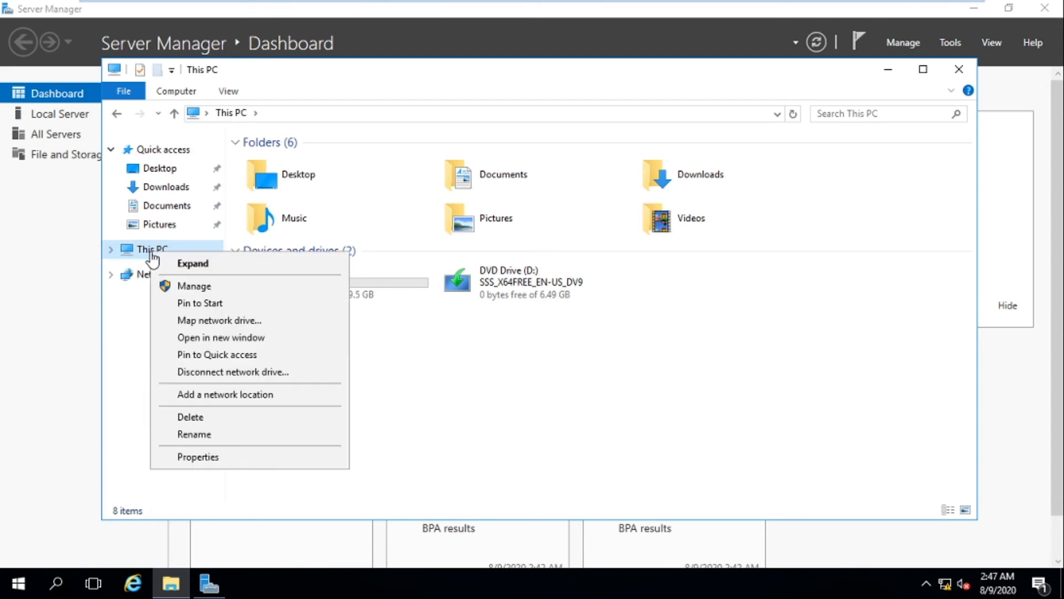
{"action": "left_click", "coordinate": [195, 458]}
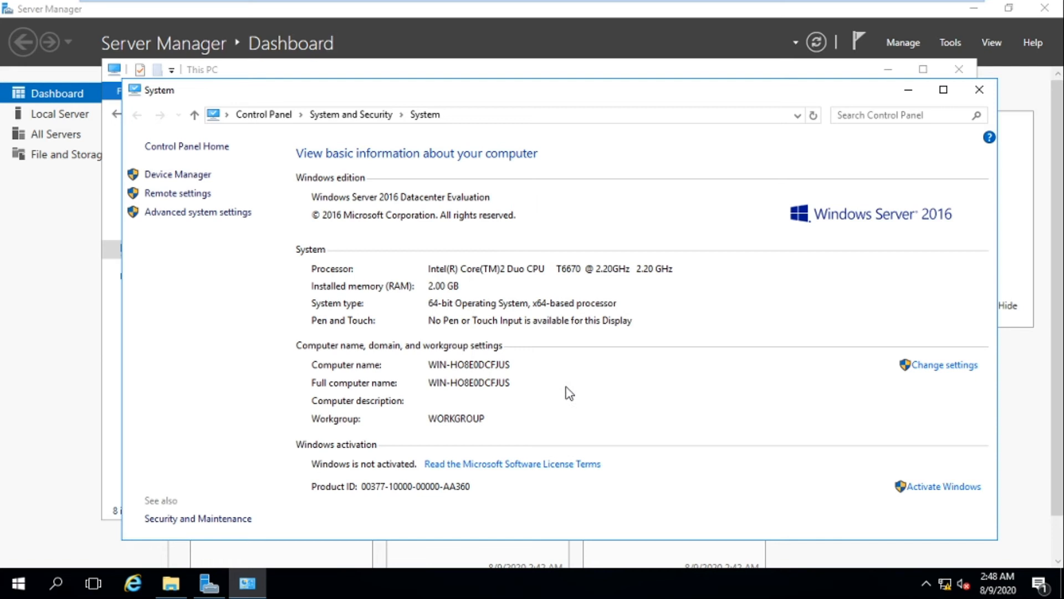
- In Advanced system settings, change the computer name to TN365-DC1
{"action": "left_click", "coordinate": [207, 220]}
{"action": "left_click", "coordinate": [140, 140]}
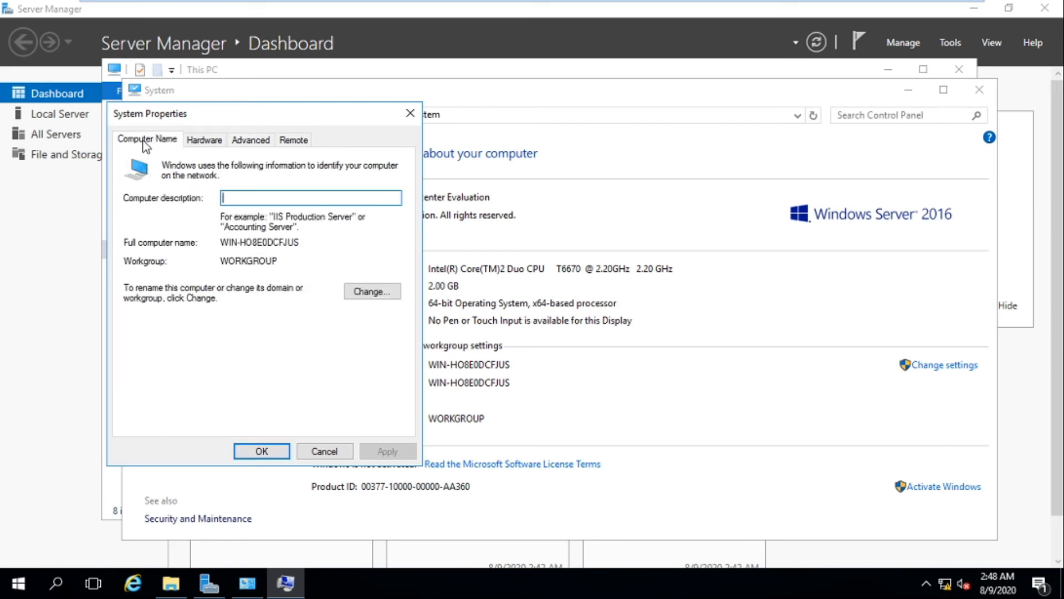
{"action": "left_click", "coordinate": [370, 292]}
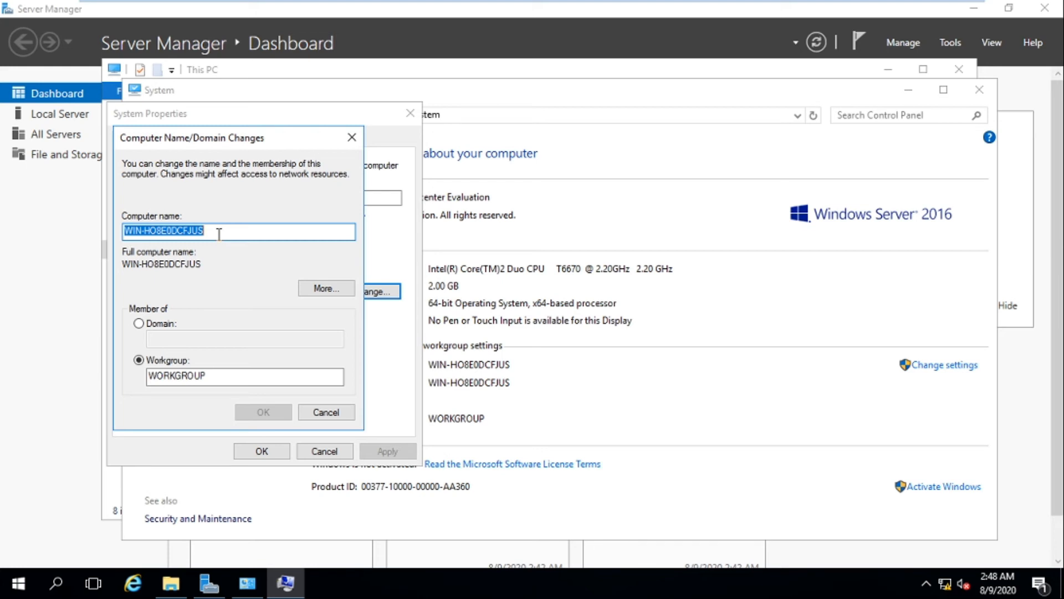
{"action": "mouse_move", "coordinate": [316, 2]}
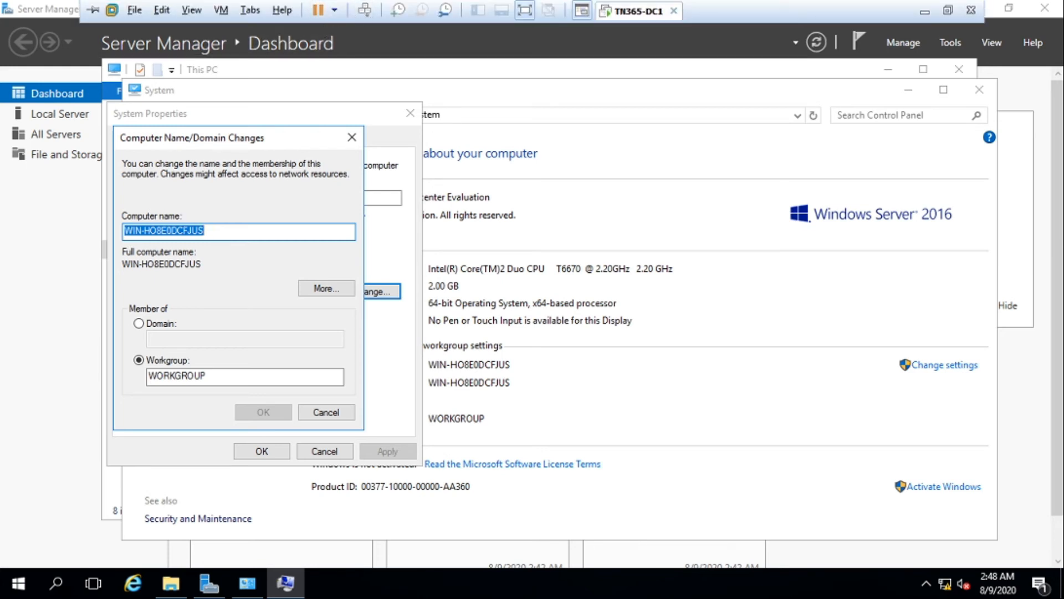
{"action": "left_click_drag", "start_coordinate": [210, 233], "coordinate": [119, 233]}
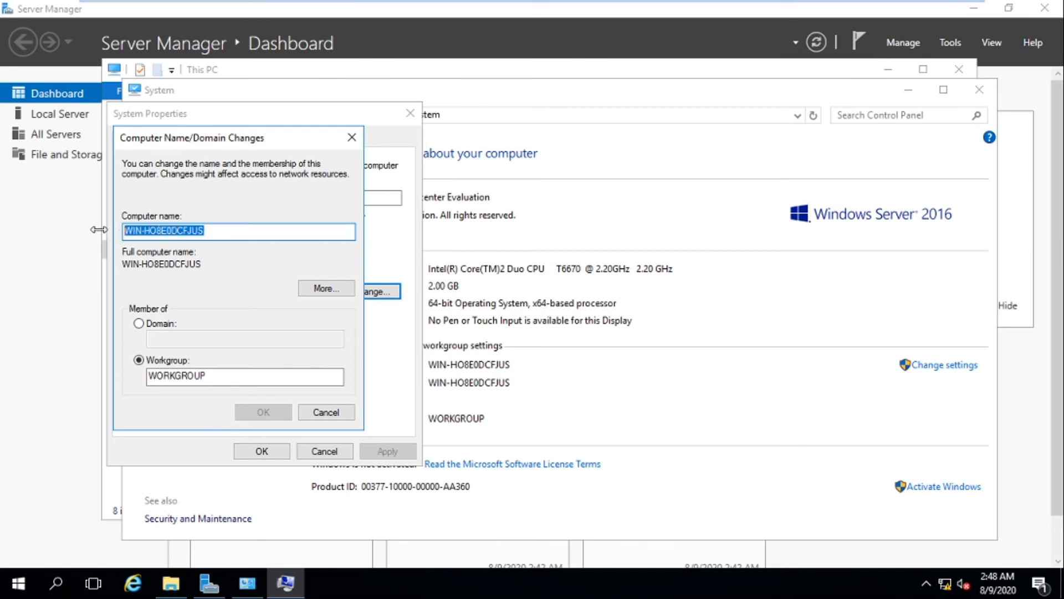
{"action": "type", "text": "TN3"}
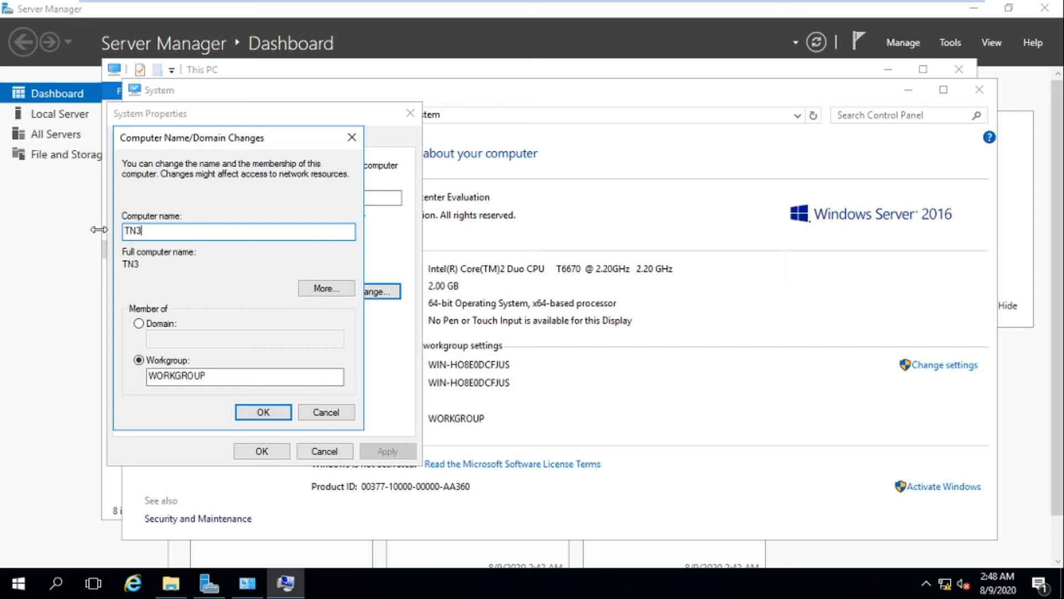
{"action": "type", "text": "65-DC1"}
{"action": "left_click", "coordinate": [262, 413]}
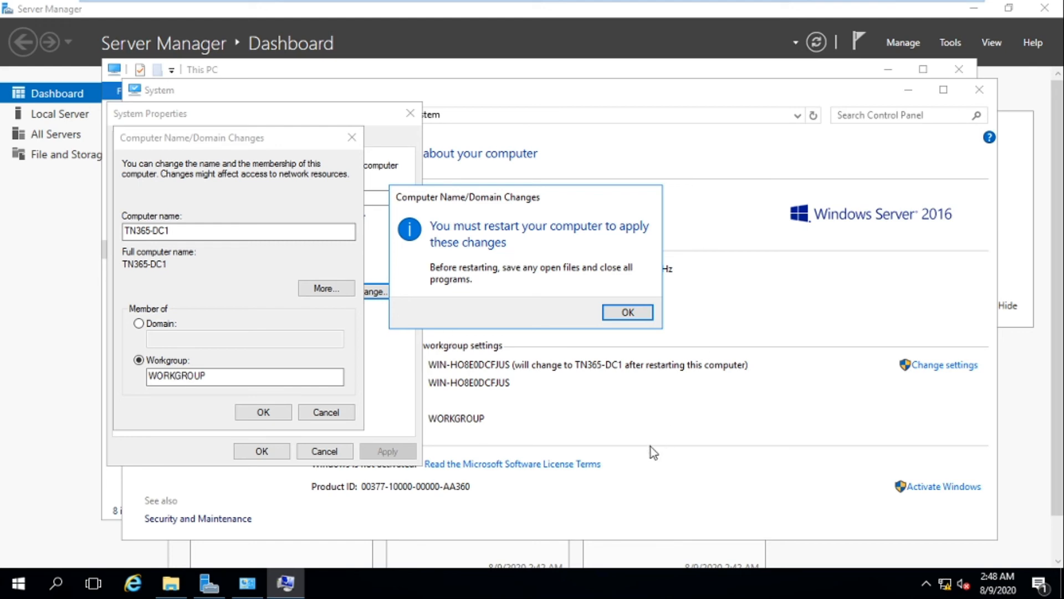
- Acknowledge the restart notice, close System Properties, and restart the server now
{"action": "left_click", "coordinate": [631, 313]}
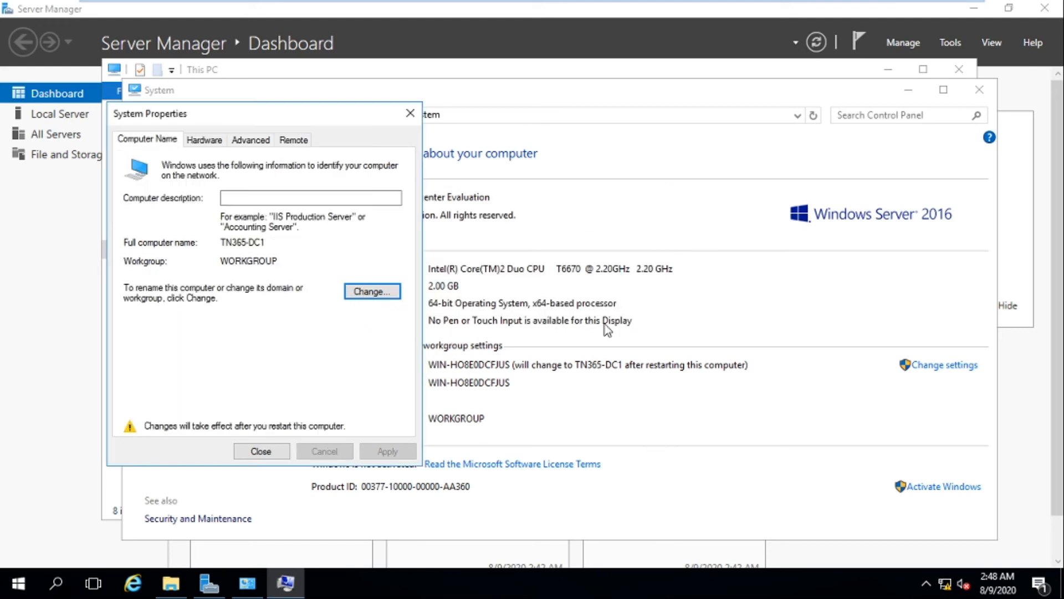
{"action": "left_click", "coordinate": [261, 451]}
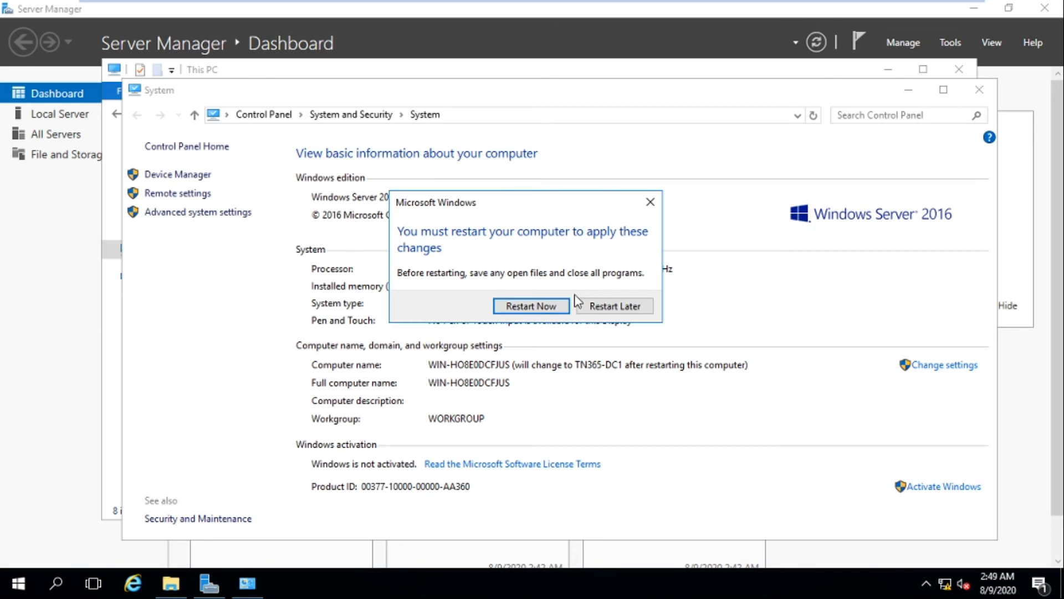
{"action": "left_click", "coordinate": [539, 309]}
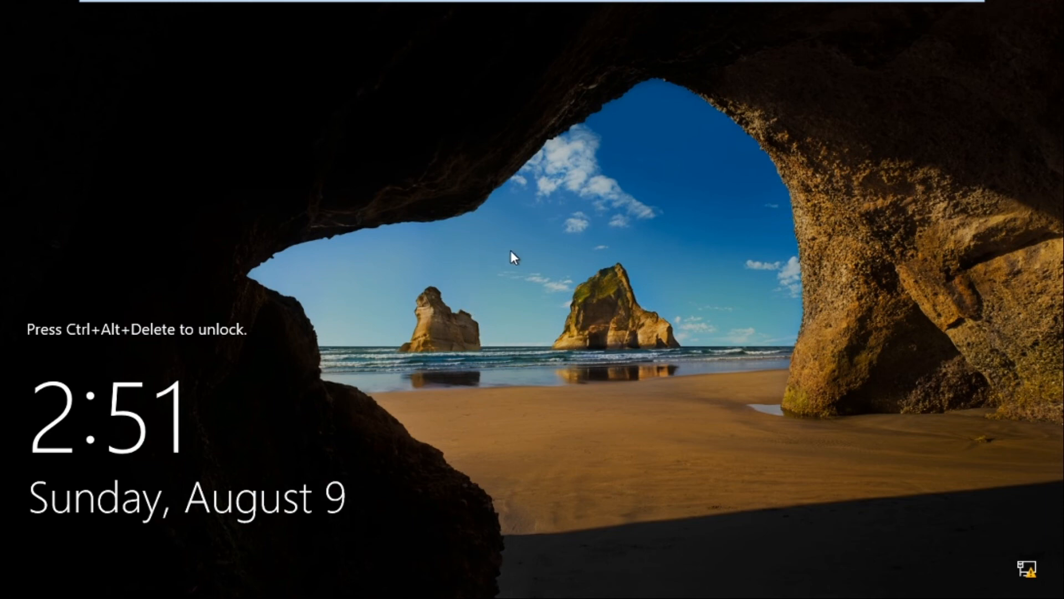
- Sign in as Administrator with the account password and switch Server Manager to Local Server
{"action": "key", "text": "ctrl+alt+Delete"}
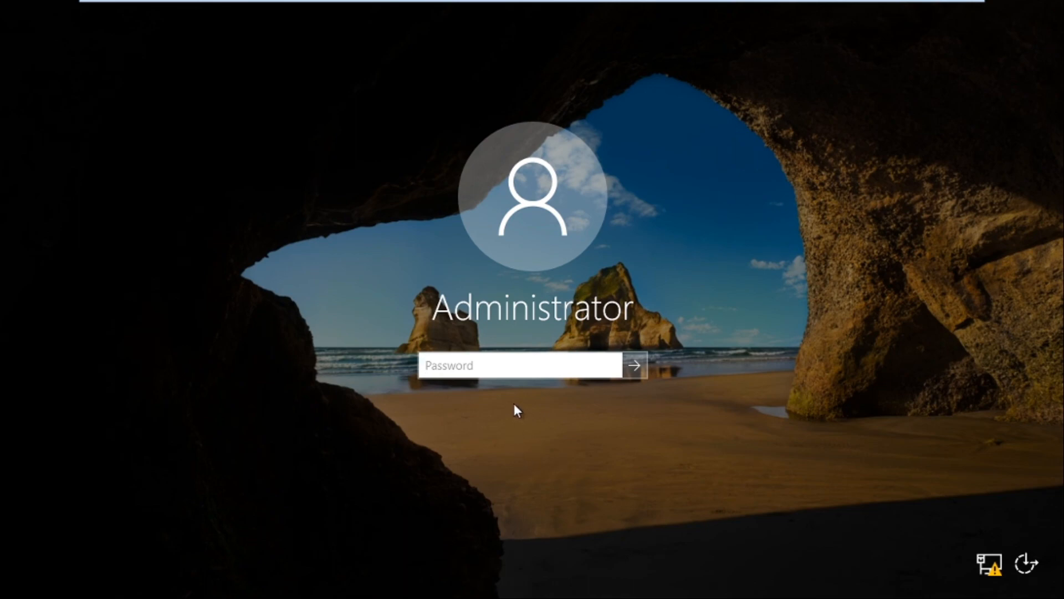
{"action": "type", "text": "********"}
{"action": "key", "text": "Return"}
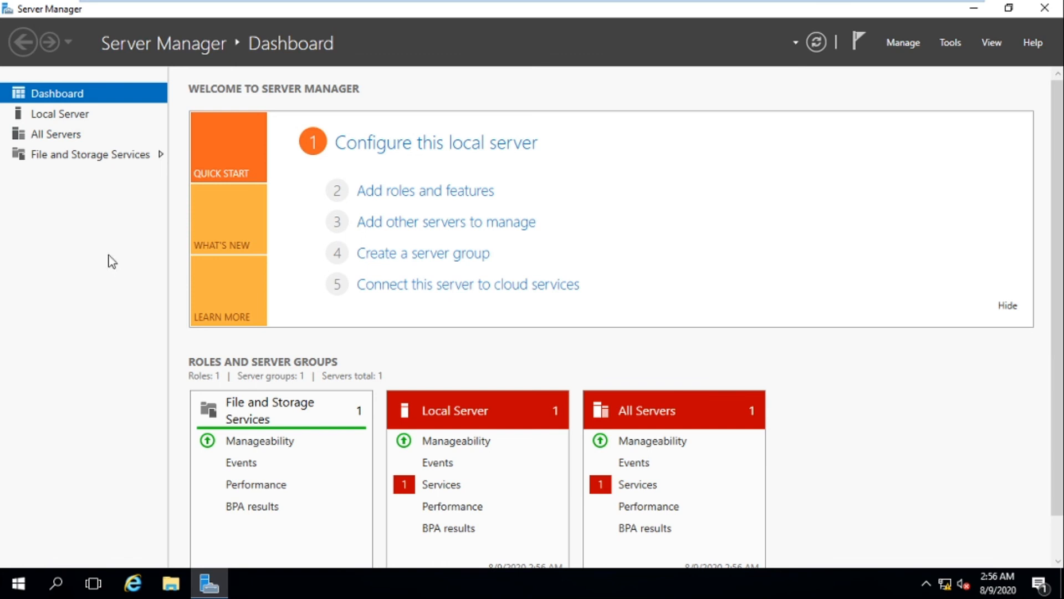
{"action": "left_click", "coordinate": [65, 116]}
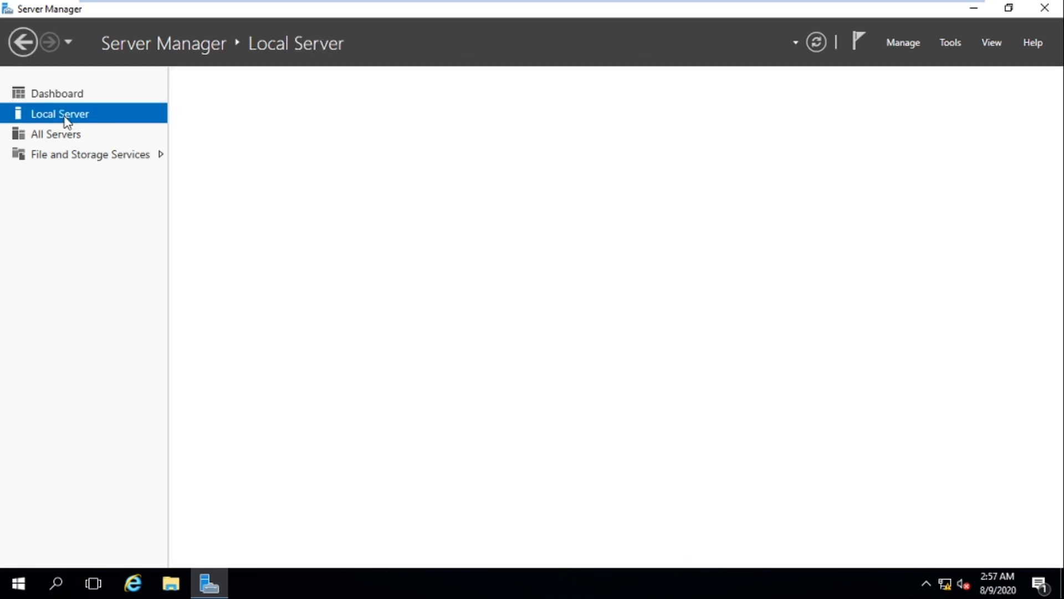